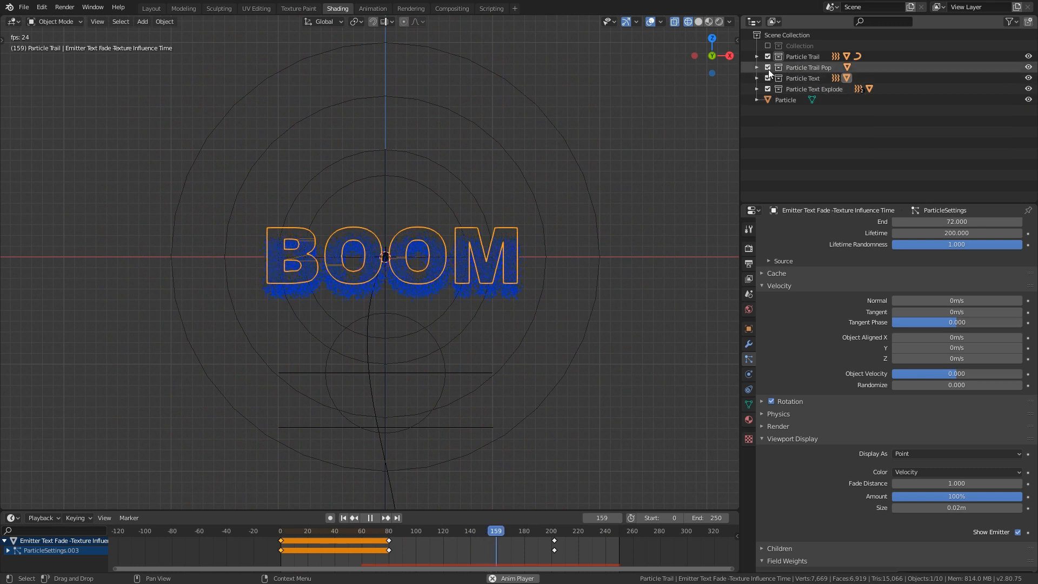
Isolate the Particle Trail collection in the running animation, then include Particle Trail Pop as well and replay from the first frame
{"action": "left_click", "coordinate": [768, 67]}
{"action": "left_click", "coordinate": [768, 78]}
{"action": "left_click", "coordinate": [768, 88]}
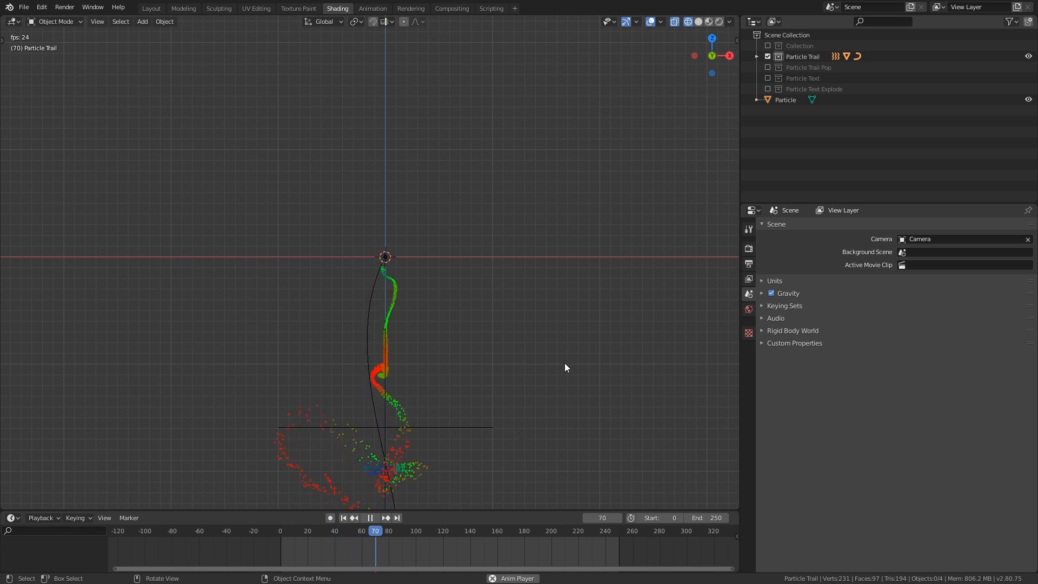
{"action": "left_click", "coordinate": [768, 67]}
{"action": "key", "text": "shift+Left"}
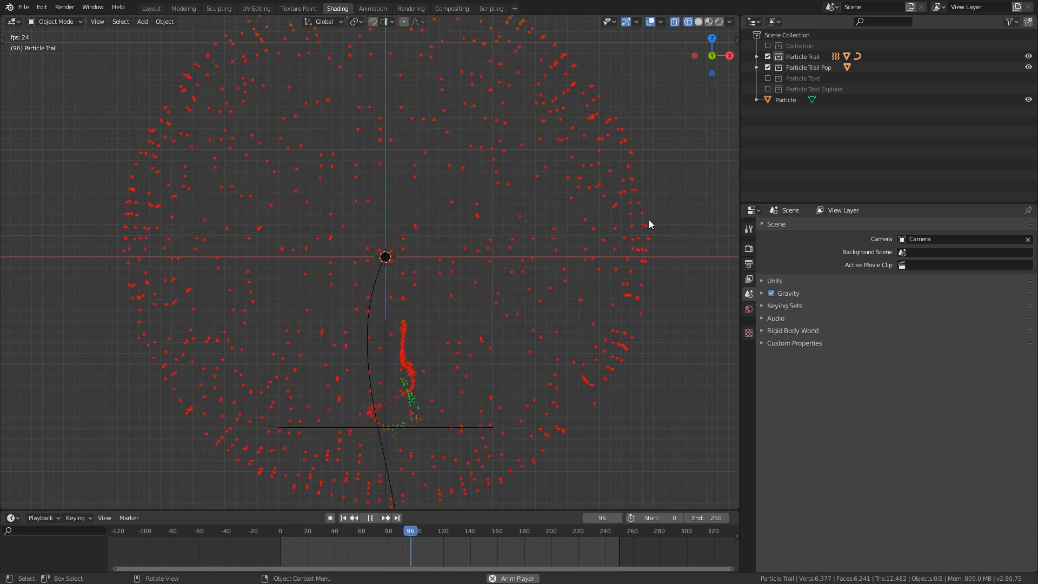
Show only the Particle Text collection, replay its animation from the first frame for a closer look at the text particles, and stop playback
{"action": "left_click", "coordinate": [768, 66]}
{"action": "left_click", "coordinate": [767, 56]}
{"action": "left_click", "coordinate": [768, 78]}
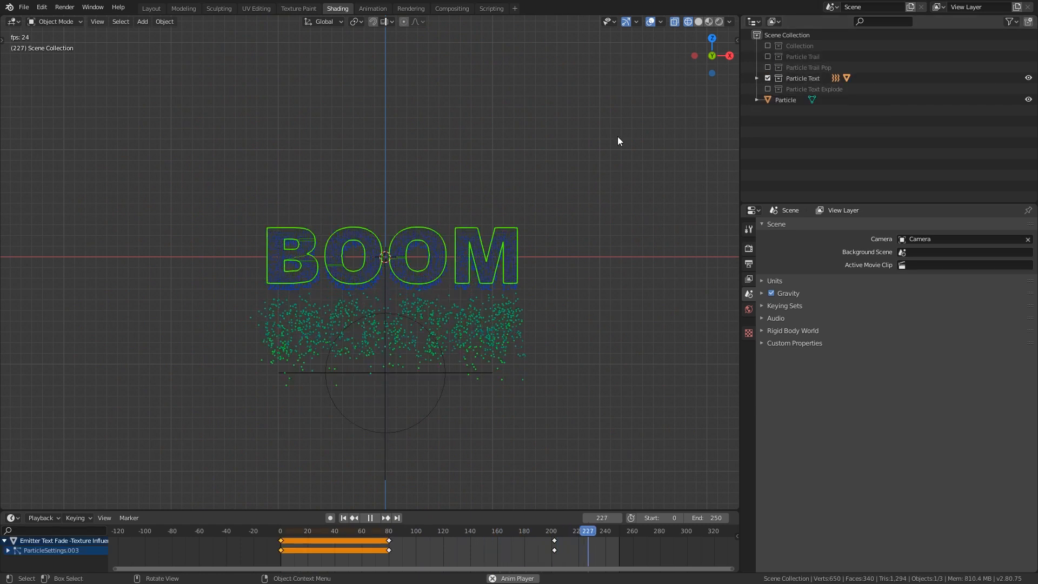
{"action": "key", "text": "shift+Left"}
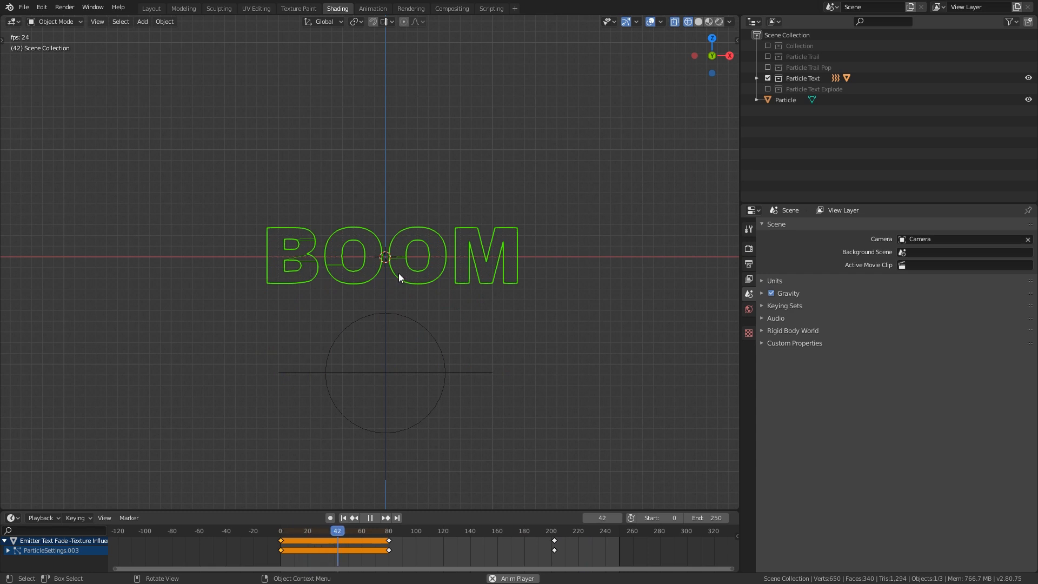
{"action": "scroll", "coordinate": [373, 271], "scroll_direction": "up", "scroll_amount": 3}
{"action": "scroll", "coordinate": [563, 278], "scroll_direction": "up", "scroll_amount": 1}
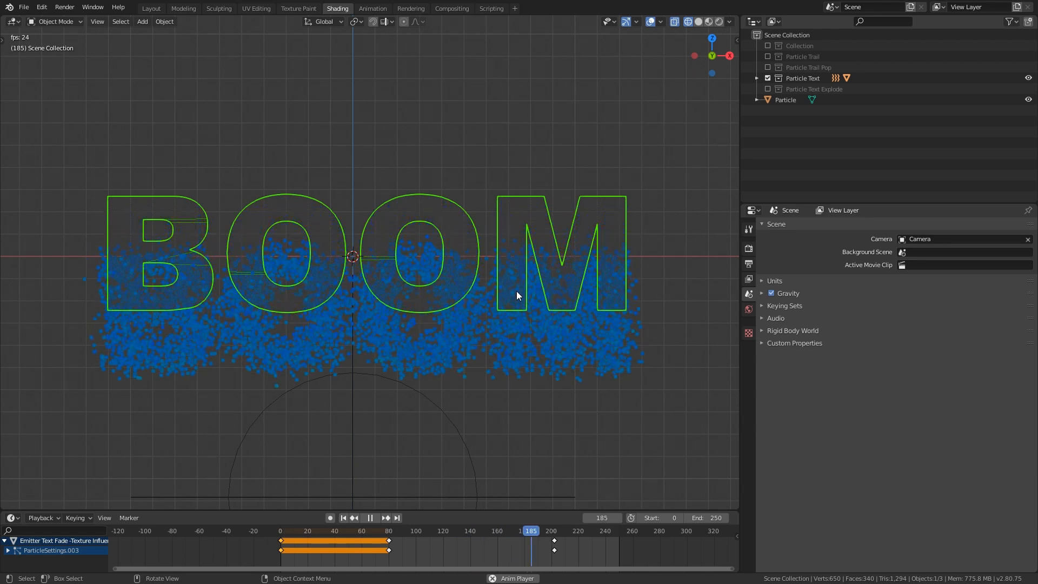
{"action": "scroll", "coordinate": [517, 292], "scroll_direction": "down", "scroll_amount": 3}
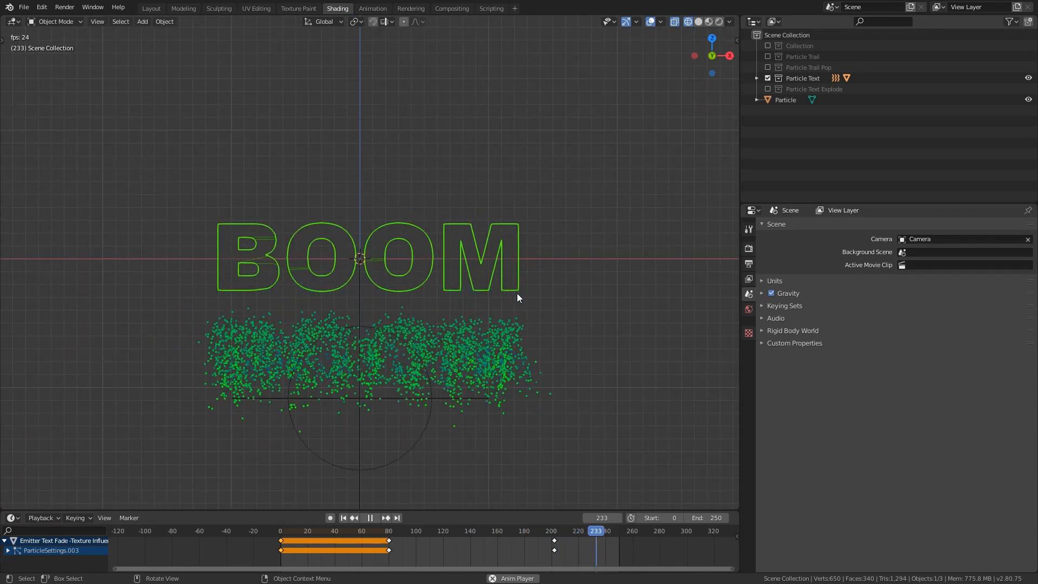
{"action": "key", "text": "space"}
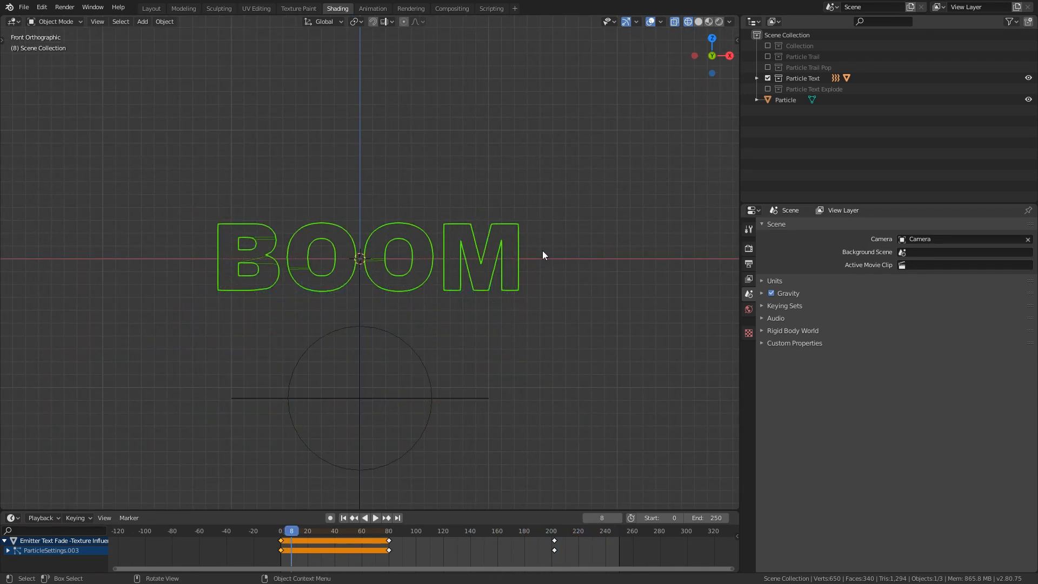
Include Particle Text Explode alongside Particle Text and play the animation from the first frame to frame 148
{"action": "left_click", "coordinate": [768, 89]}
{"action": "key", "text": "shift+Left"}
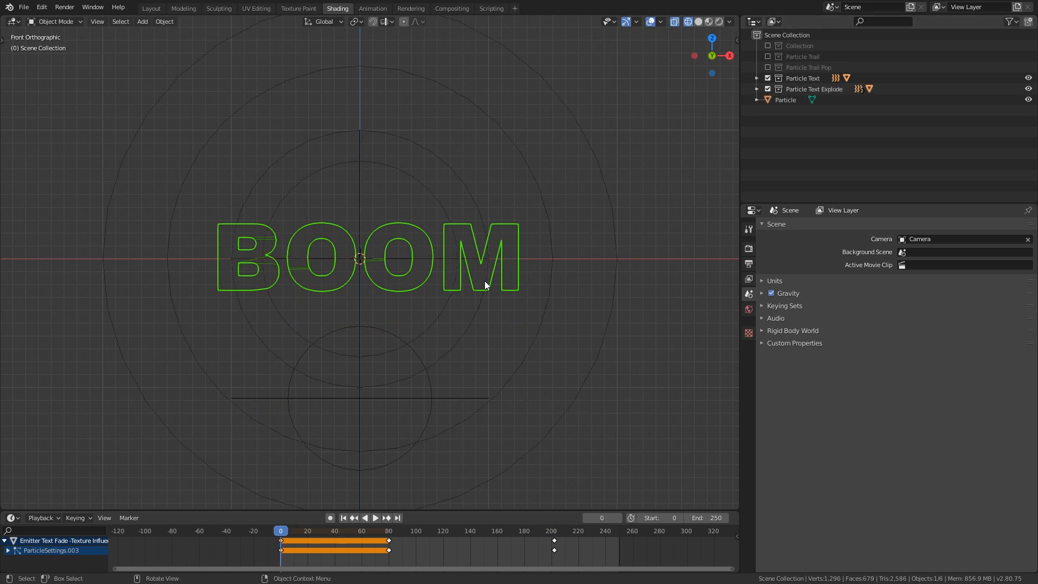
{"action": "key", "text": "space"}
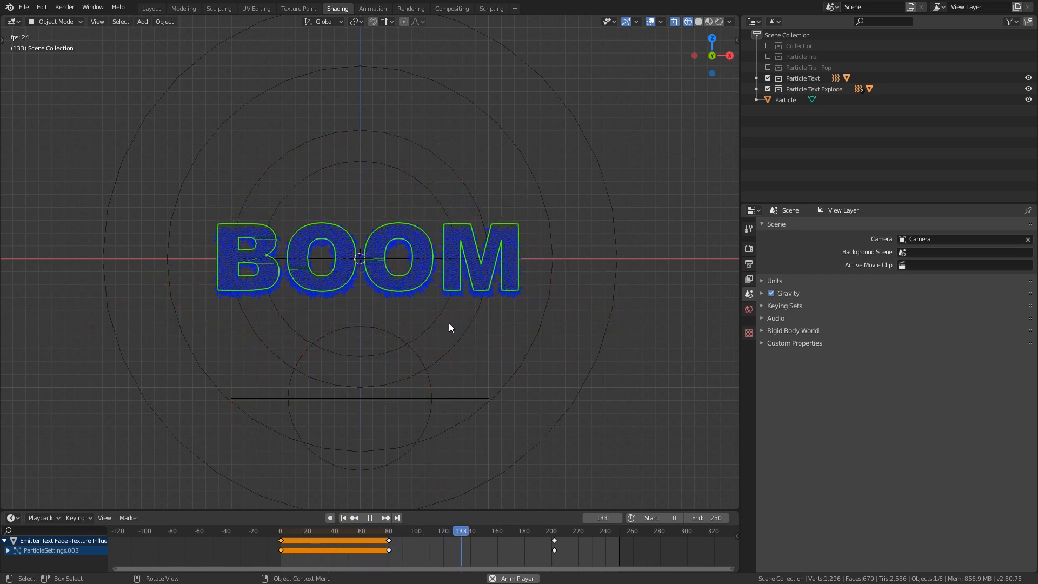
{"action": "key", "text": "space"}
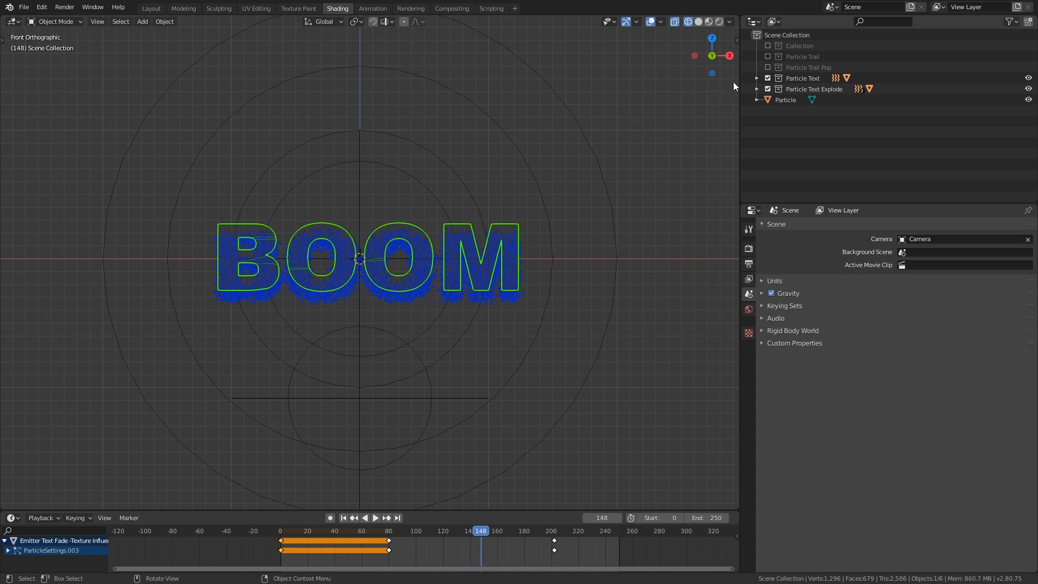
Exclude both text collections, enable and expand Particle Trail, and frame all of its objects in the viewport
{"action": "left_click", "coordinate": [768, 78]}
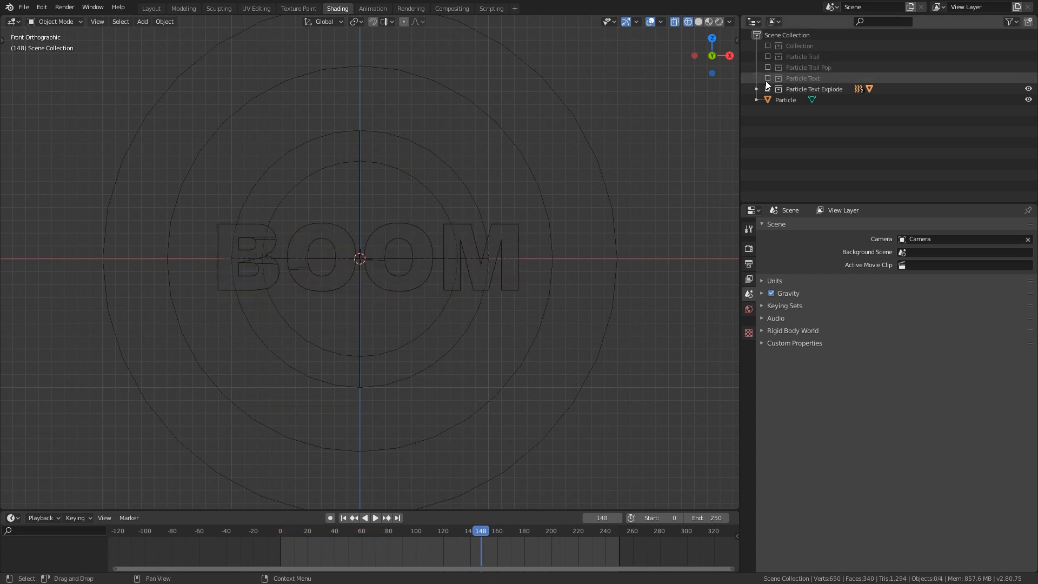
{"action": "left_click", "coordinate": [768, 89]}
{"action": "left_click", "coordinate": [768, 57]}
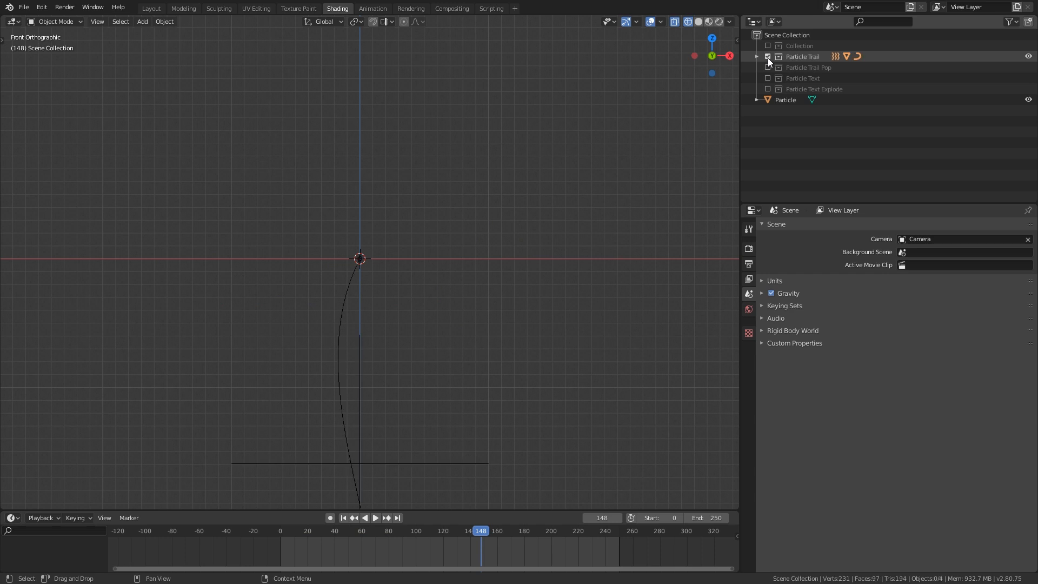
{"action": "left_click", "coordinate": [756, 57]}
{"action": "key", "text": "a"}
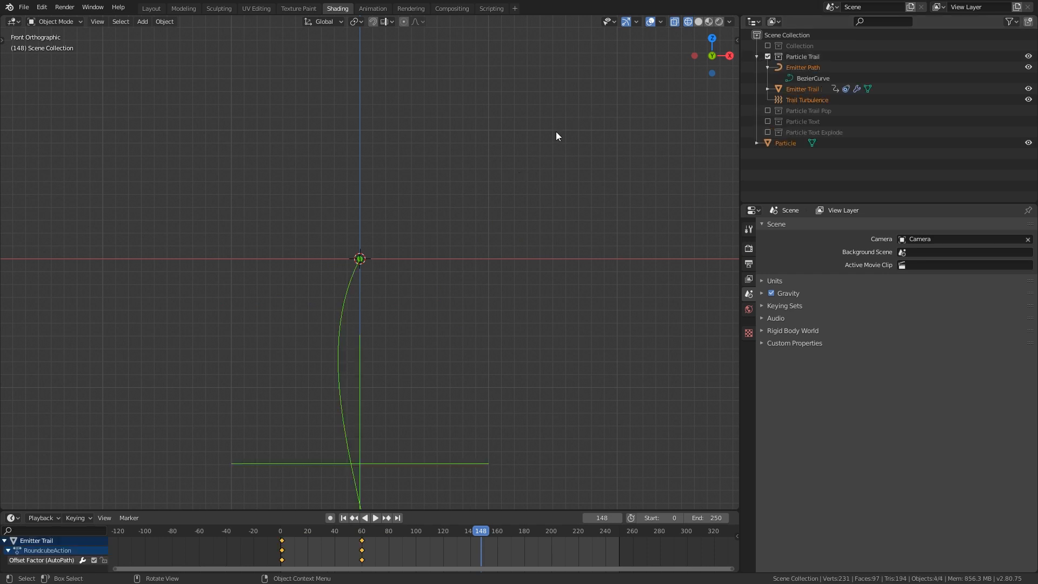
{"action": "key", "text": "KP_Decimal"}
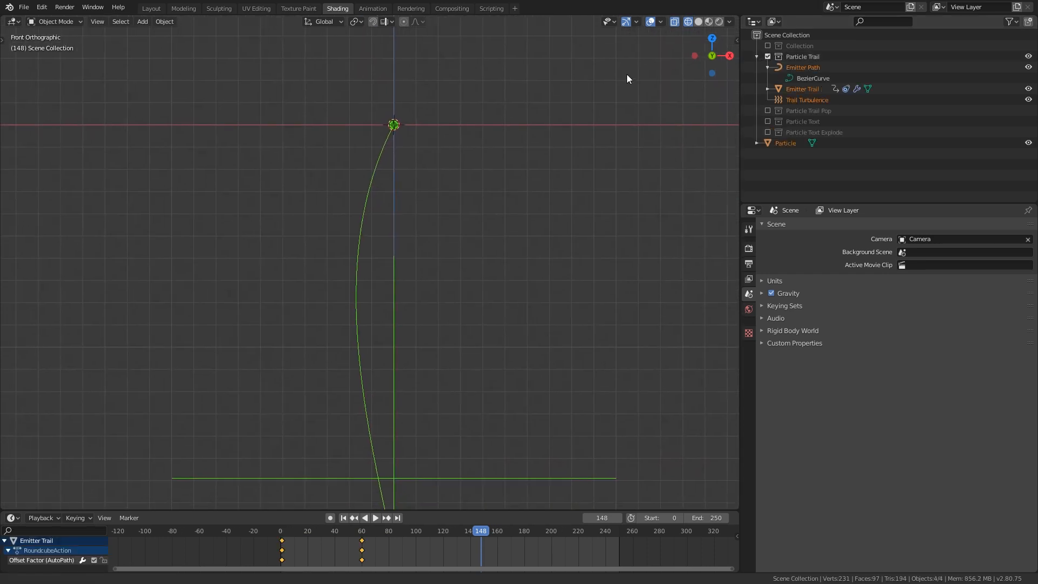
{"action": "scroll", "coordinate": [641, 187], "scroll_direction": "down", "scroll_amount": 3}
{"action": "middle_click_drag", "start_coordinate": [638, 169], "coordinate": [646, 145], "text": "shift"}
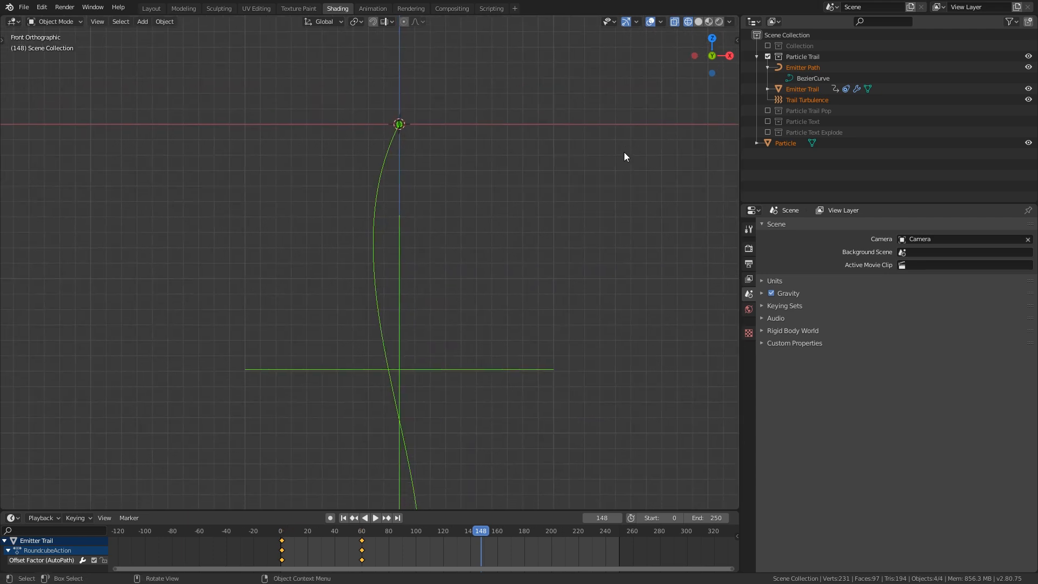
Inspect the Emitter Path curve and the Emitter Trail sphere up close, through the camera and in front view
{"action": "left_click", "coordinate": [811, 68]}
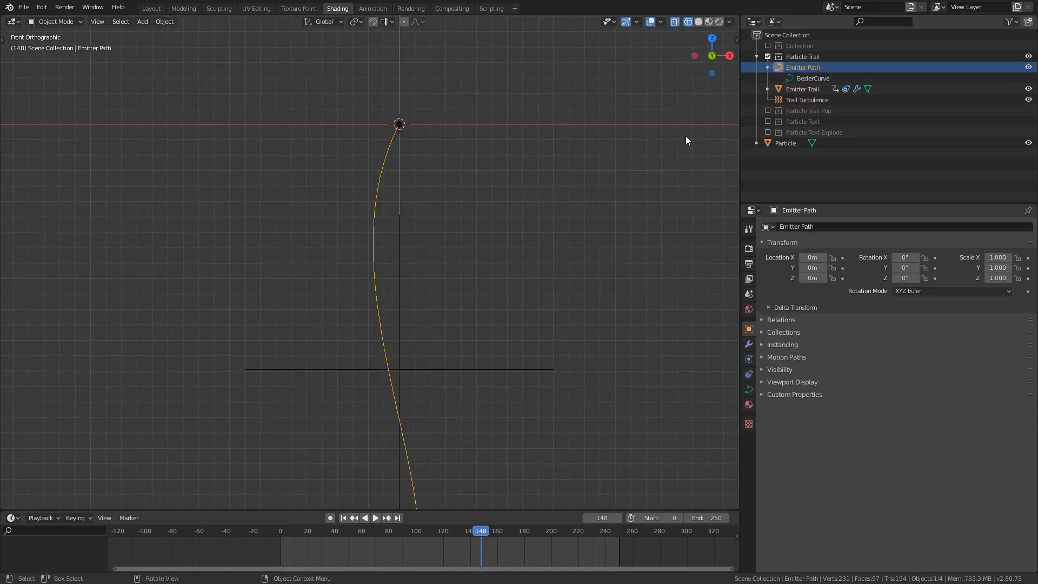
{"action": "left_click", "coordinate": [811, 89]}
{"action": "middle_click_drag", "start_coordinate": [622, 105], "coordinate": [475, 131]}
{"action": "key", "text": "KP_Decimal"}
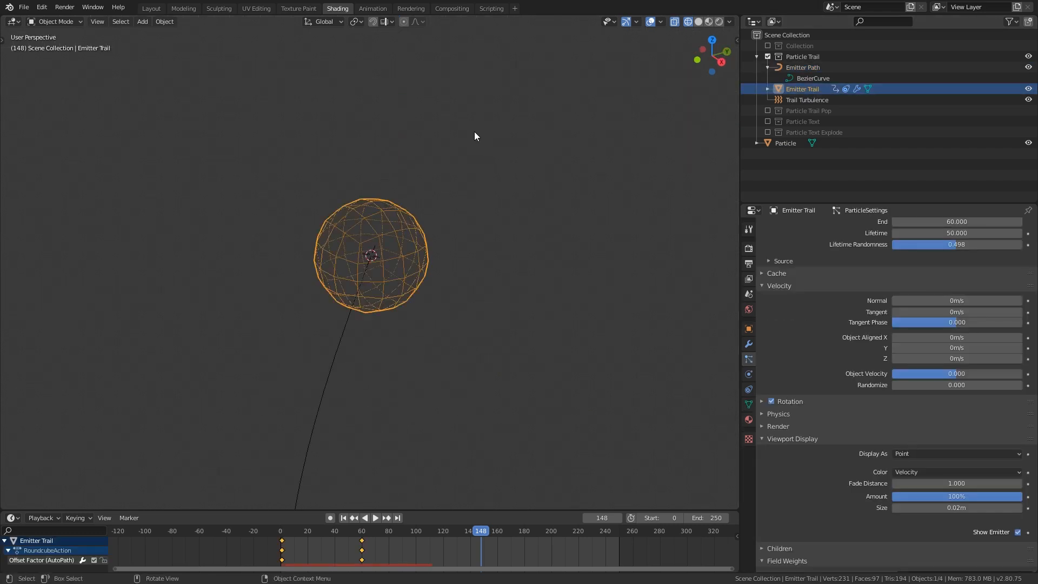
{"action": "key", "text": "KP_0"}
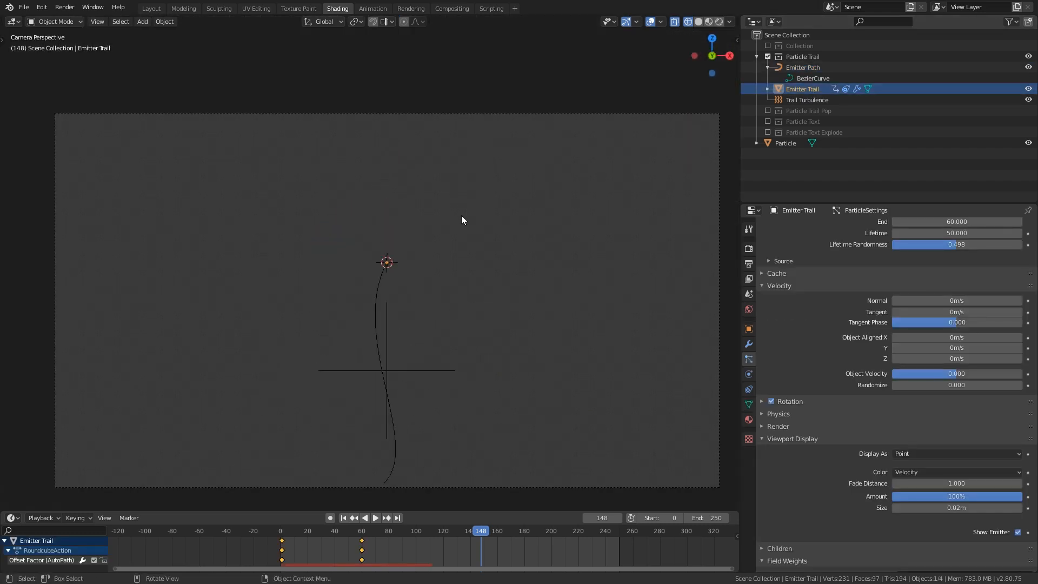
{"action": "key", "text": "KP_0"}
{"action": "key", "text": "KP_1"}
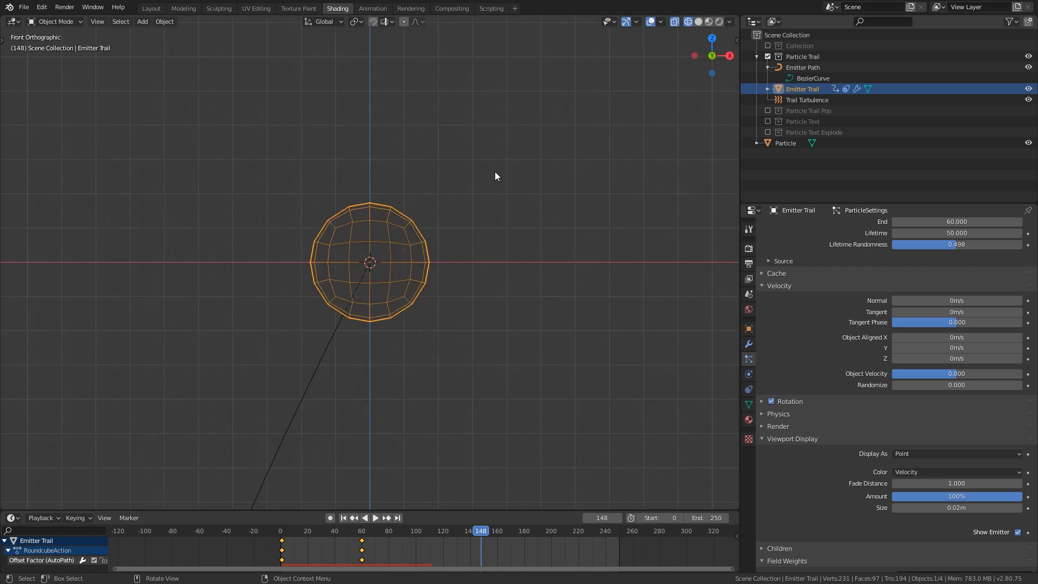
{"action": "scroll", "coordinate": [439, 269], "scroll_direction": "down", "scroll_amount": 8}
{"action": "middle_click_drag", "start_coordinate": [569, 265], "coordinate": [622, 179], "text": "shift"}
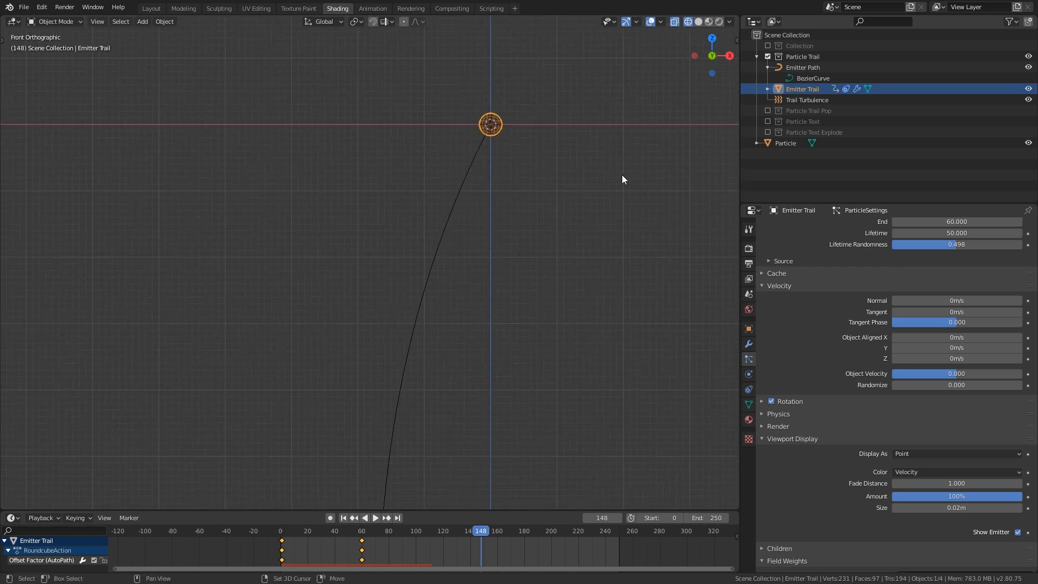
Display the Emitter Trail's object constraints and scrub the animation to frame 18 to see its motion along the path
{"action": "left_click", "coordinate": [748, 388]}
{"action": "middle_click_drag", "start_coordinate": [609, 335], "coordinate": [562, 317], "text": "shift"}
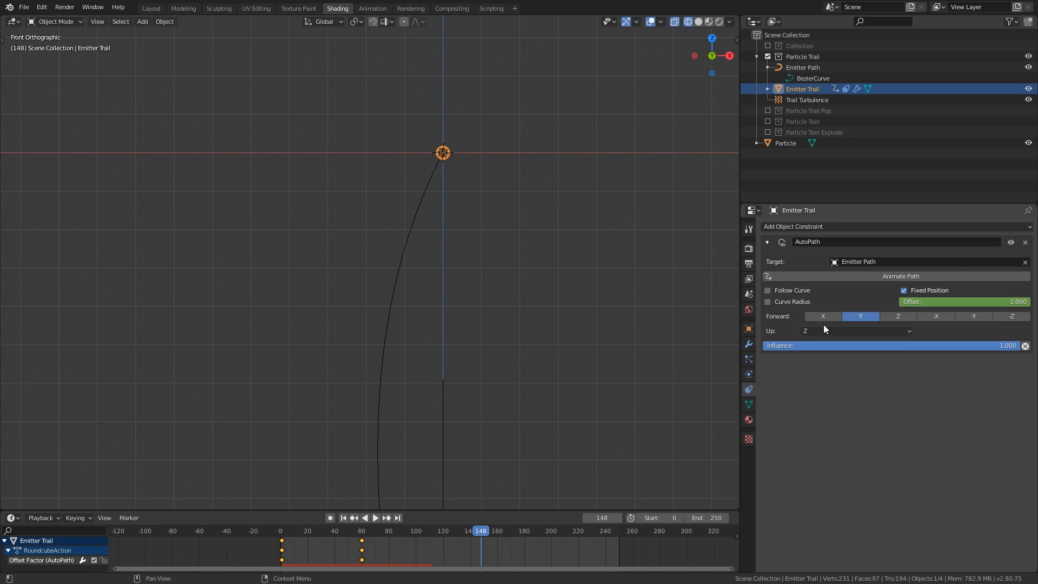
{"action": "left_click", "coordinate": [374, 518]}
{"action": "left_click", "coordinate": [372, 520]}
{"action": "left_click_drag", "start_coordinate": [375, 531], "coordinate": [305, 519]}
{"action": "scroll", "coordinate": [490, 420], "scroll_direction": "down", "scroll_amount": 2}
{"action": "middle_click_drag", "start_coordinate": [488, 400], "coordinate": [517, 303], "text": "shift"}
{"action": "scroll", "coordinate": [514, 311], "scroll_direction": "down", "scroll_amount": 1}
{"action": "middle_click_drag", "start_coordinate": [501, 338], "coordinate": [506, 317], "text": "shift"}
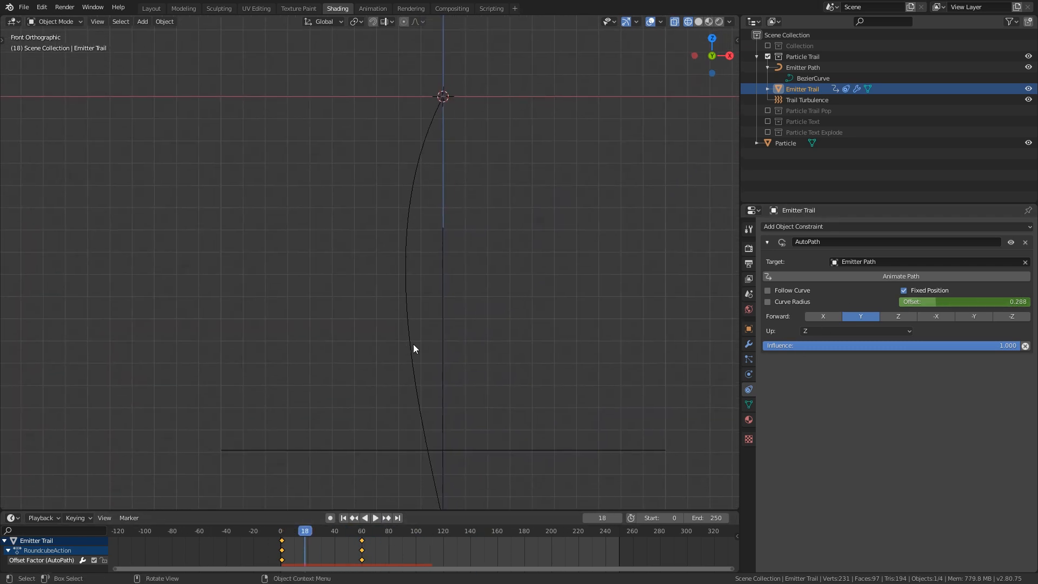
Select the Emitter Path curve and scrub the animation to frame 69 to follow the emitter along it
{"action": "left_click", "coordinate": [415, 344]}
{"action": "scroll", "coordinate": [433, 355], "scroll_direction": "down", "scroll_amount": 3}
{"action": "middle_click_drag", "start_coordinate": [468, 373], "coordinate": [468, 285], "text": "shift"}
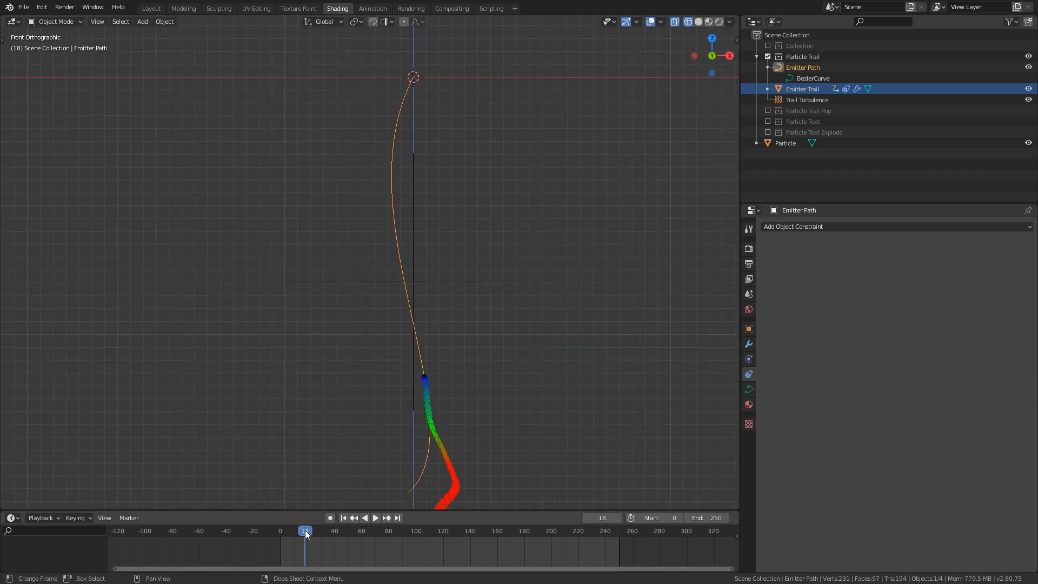
{"action": "left_click_drag", "start_coordinate": [305, 530], "coordinate": [373, 530]}
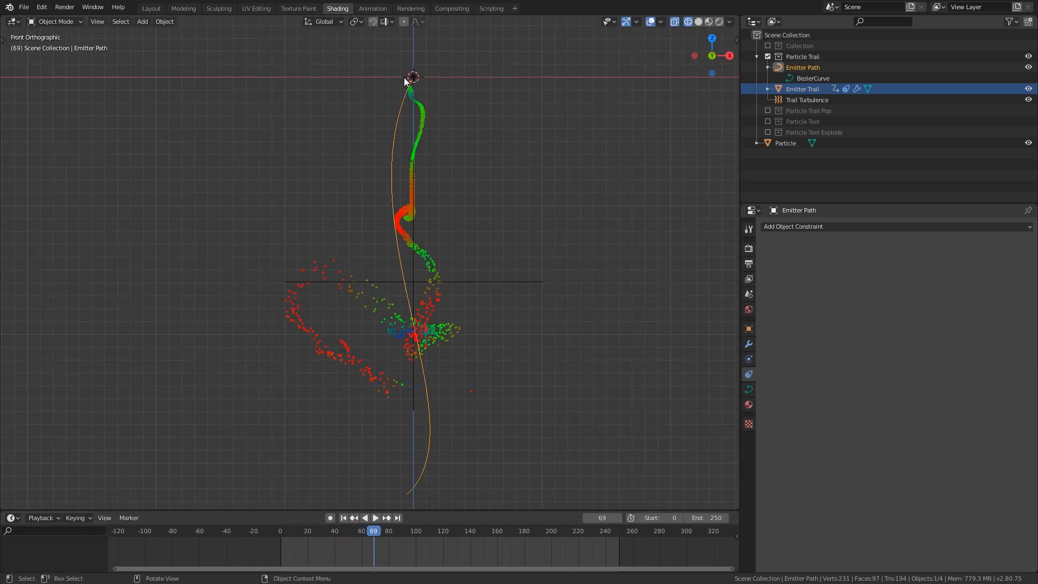
Review the Emitter Trail's AutoPath constraint, the Trail Turbulence force field and the Particle Trail collection that holds them
{"action": "left_click", "coordinate": [816, 90]}
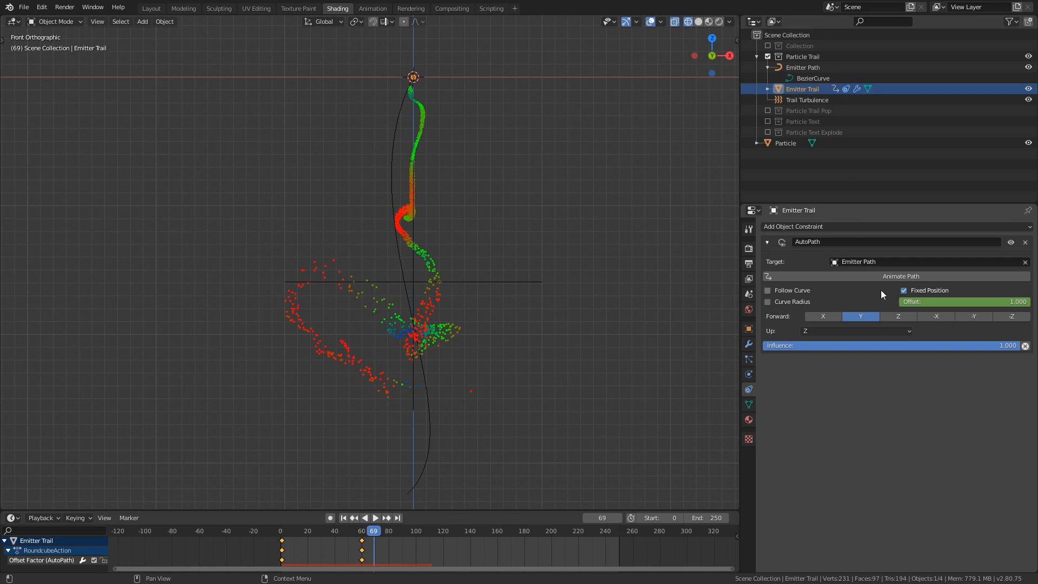
{"action": "middle_click_drag", "start_coordinate": [540, 179], "coordinate": [540, 182], "text": "shift"}
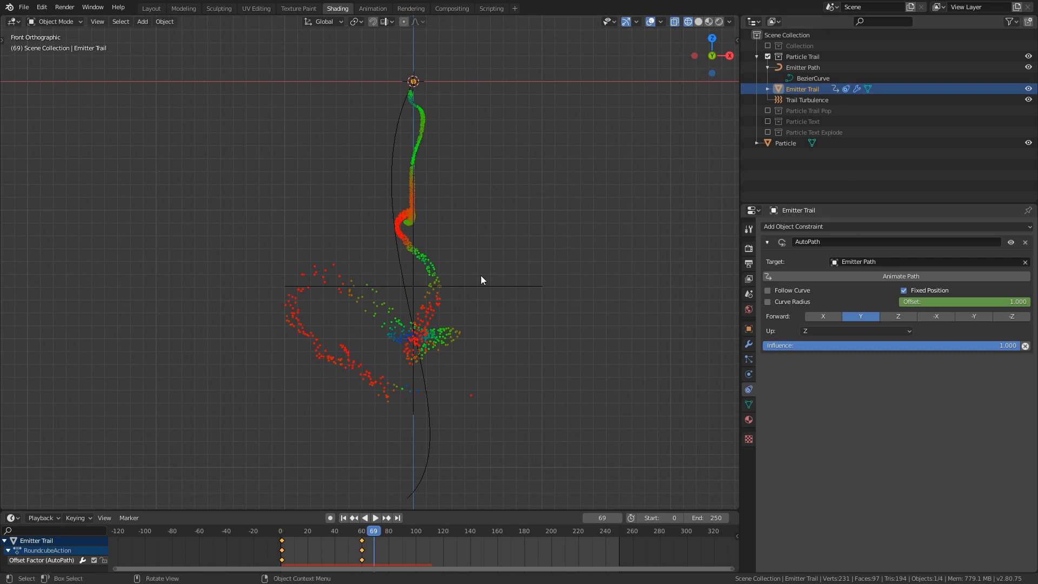
{"action": "left_click", "coordinate": [507, 285]}
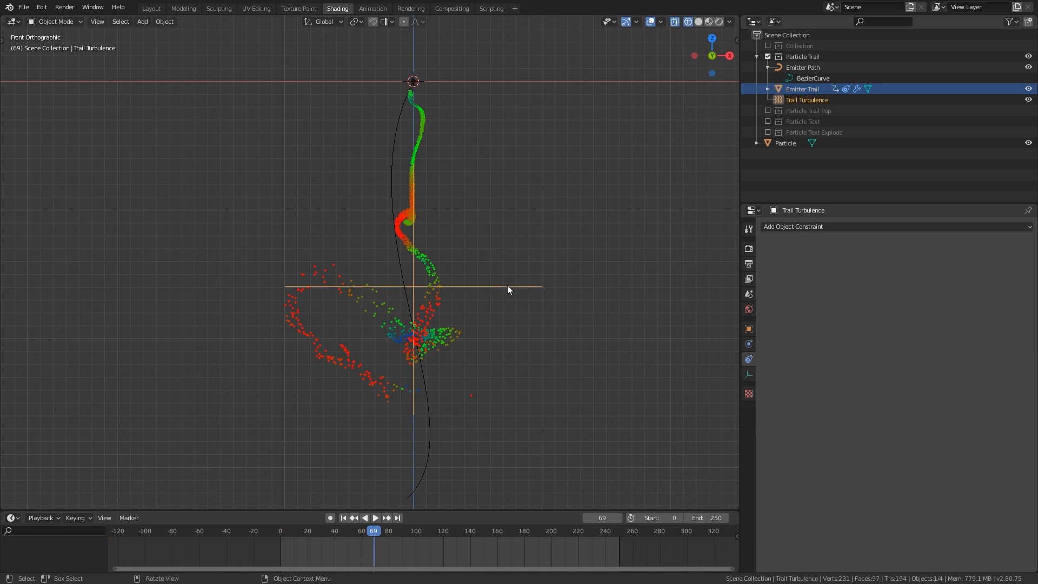
{"action": "left_click", "coordinate": [802, 100]}
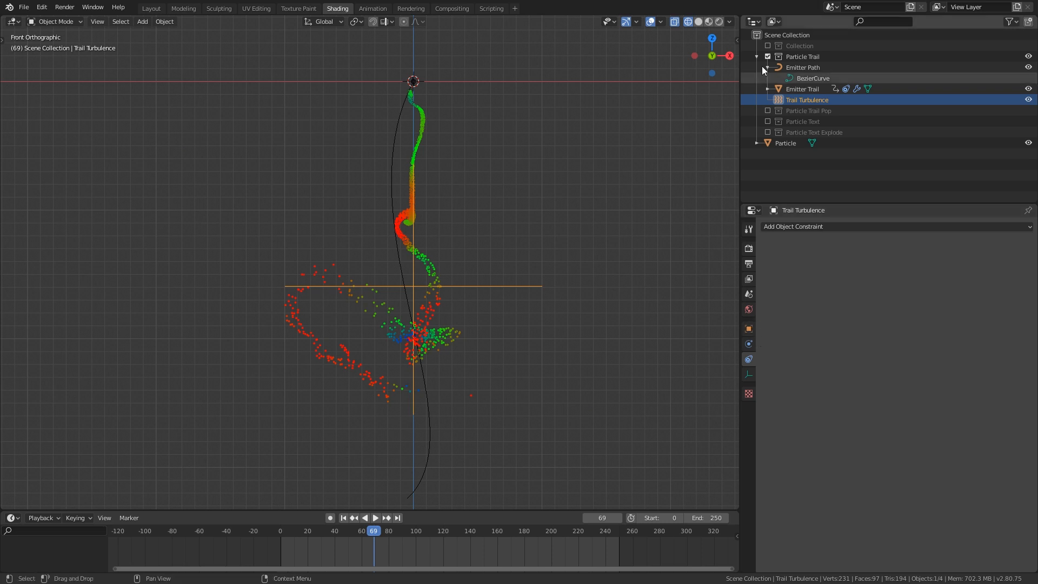
{"action": "left_click", "coordinate": [790, 57]}
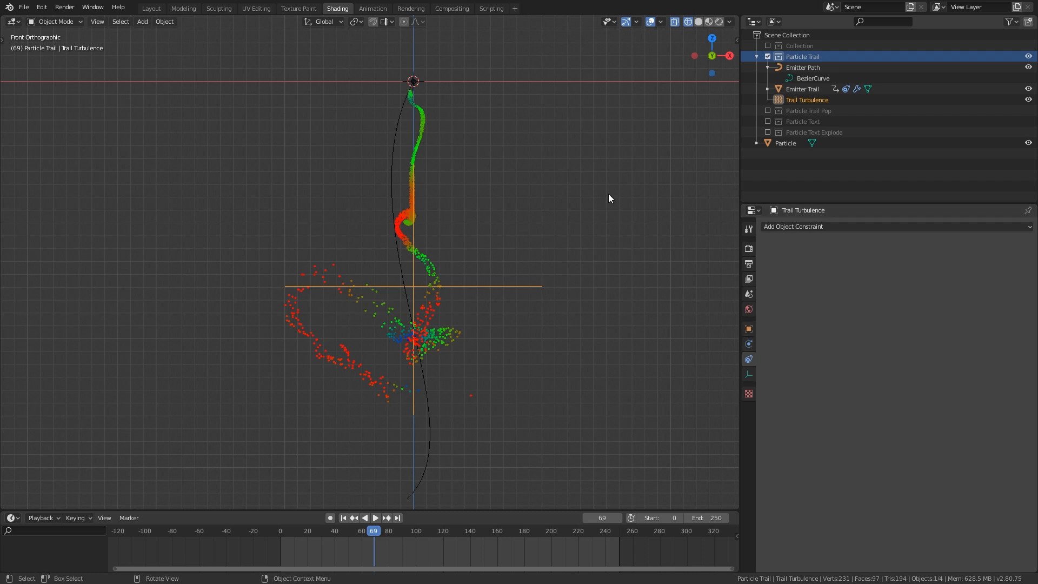
{"action": "left_click", "coordinate": [803, 67]}
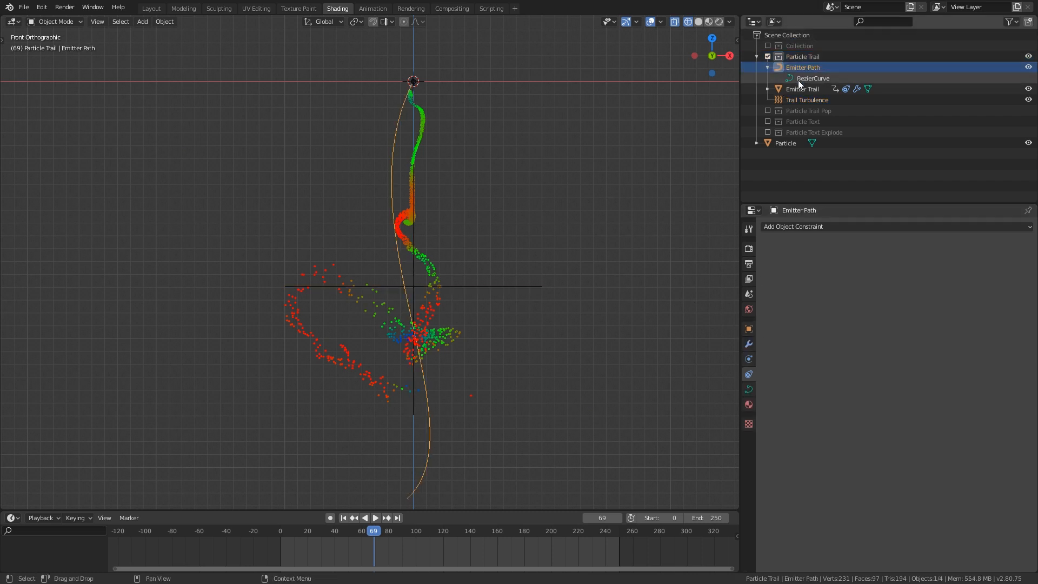
{"action": "left_click", "coordinate": [800, 81]}
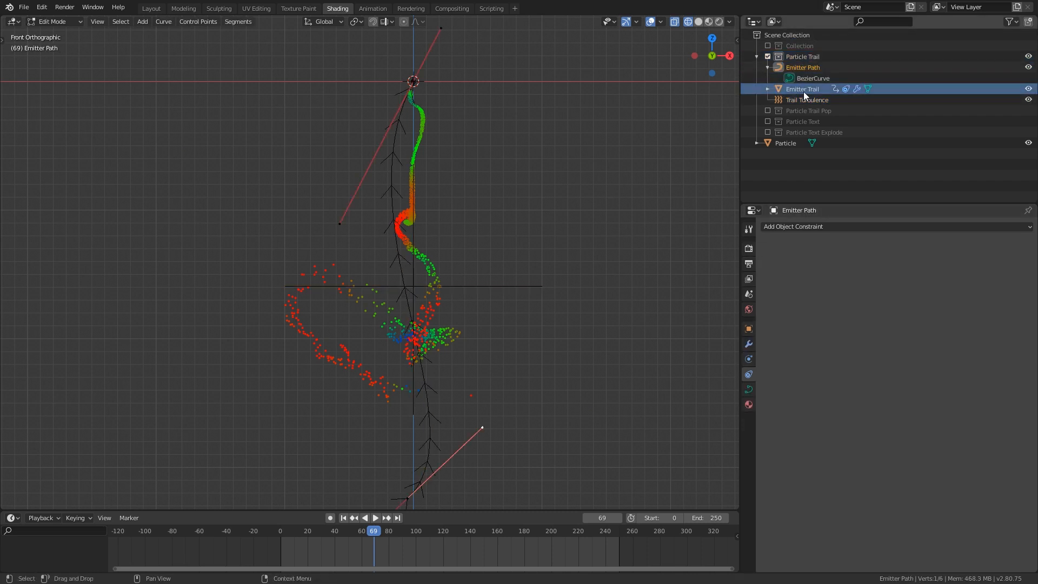
{"action": "key", "text": "ctrl+Tab"}
{"action": "left_click", "coordinate": [466, 167]}
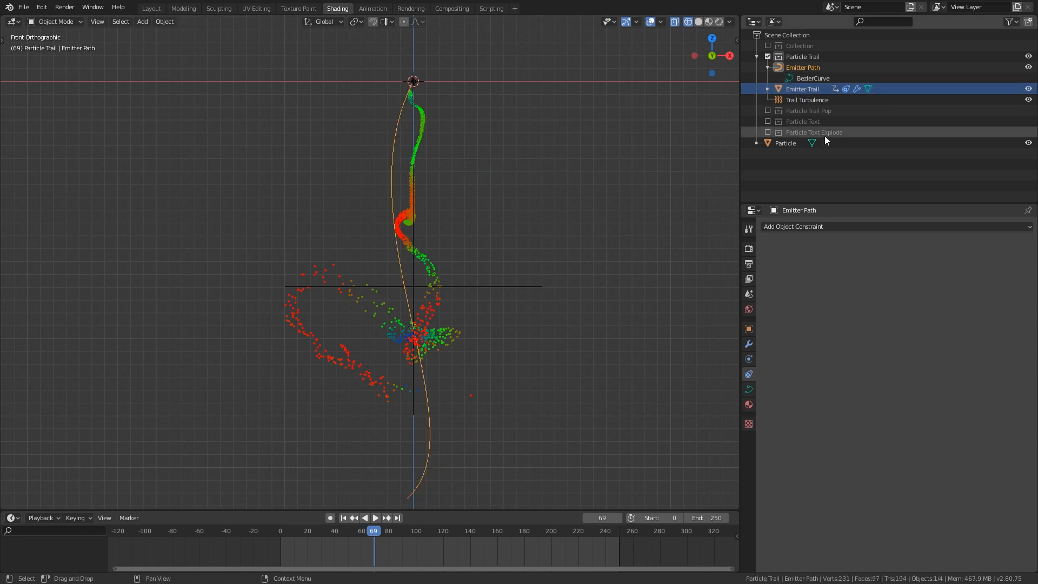
Examine the Emitter Trail's particle settings down to the field weights and their effector collection
{"action": "left_click", "coordinate": [787, 89]}
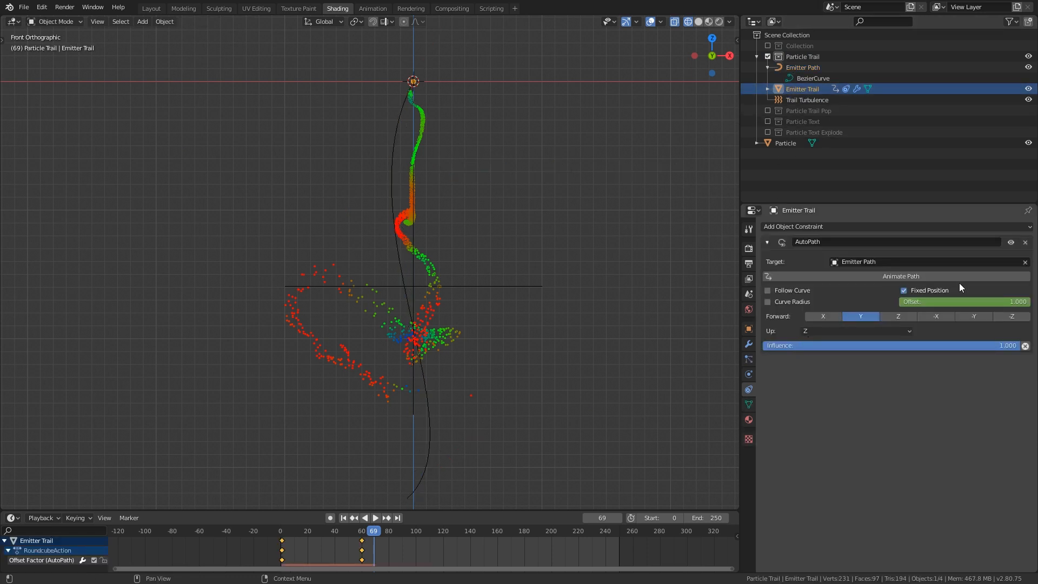
{"action": "left_click", "coordinate": [748, 359]}
{"action": "scroll", "coordinate": [910, 416], "scroll_direction": "down", "scroll_amount": 10}
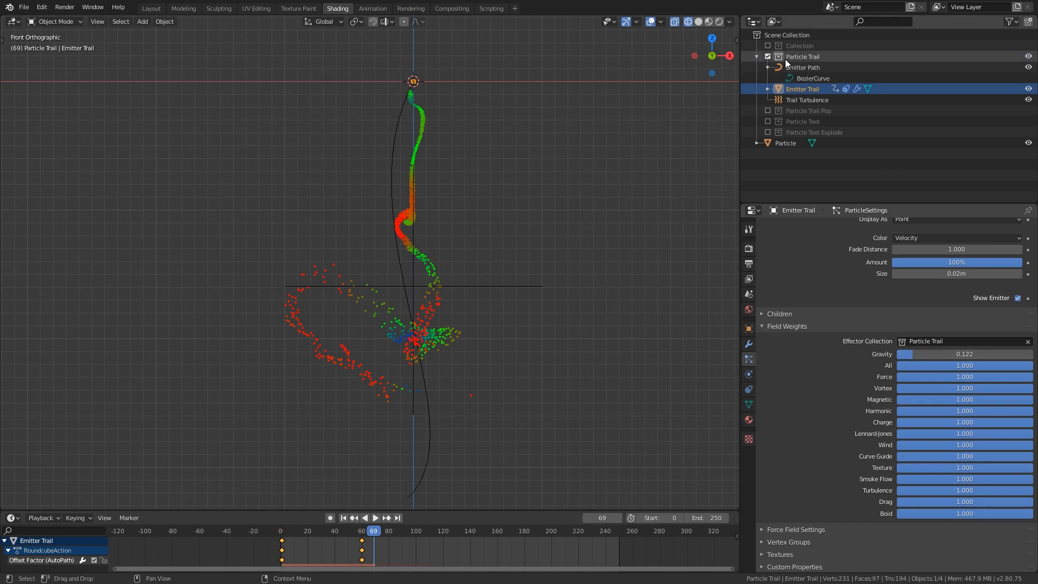
Exclude the Particle Trail collection from the view layer and enable Particle Trail Pop instead
{"action": "left_click", "coordinate": [770, 57]}
{"action": "left_click", "coordinate": [769, 67]}
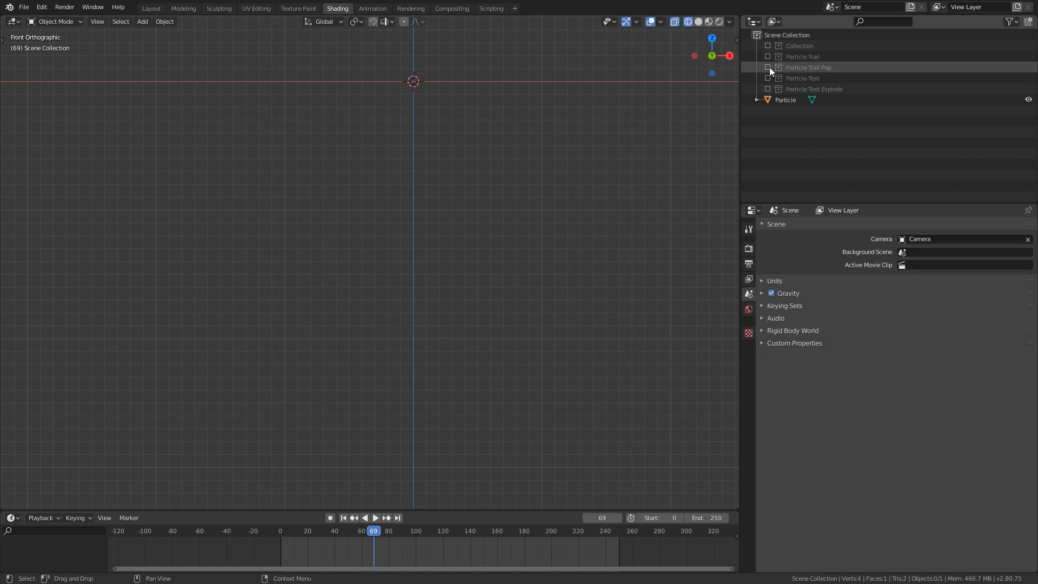
{"action": "scroll", "coordinate": [510, 168], "scroll_direction": "down", "scroll_amount": 4}
{"action": "middle_click_drag", "start_coordinate": [491, 195], "coordinate": [495, 280], "text": "shift"}
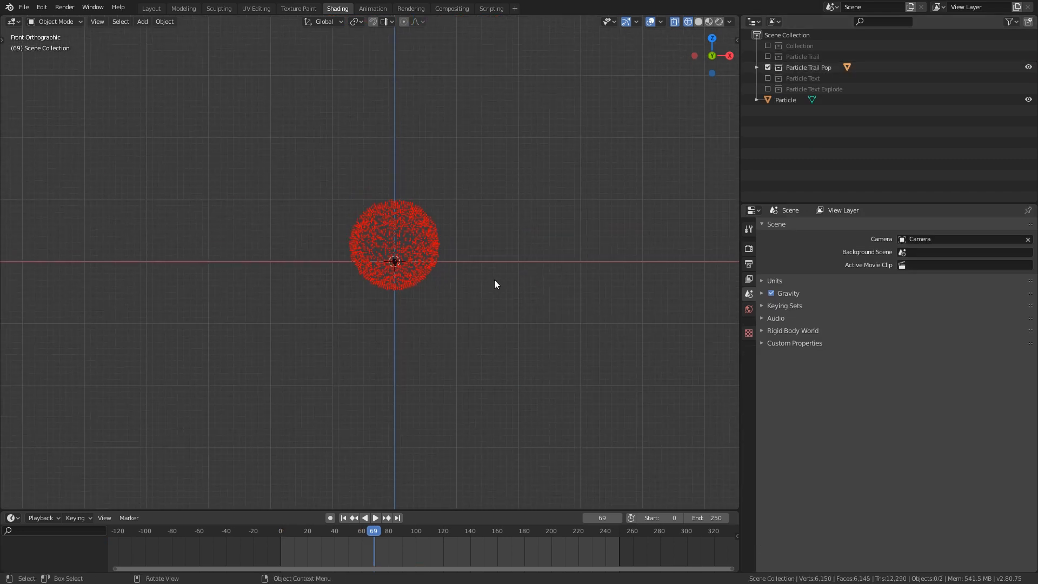
{"action": "scroll", "coordinate": [502, 283], "scroll_direction": "up", "scroll_amount": 2}
{"action": "scroll", "coordinate": [506, 284], "scroll_direction": "up", "scroll_amount": 1}
{"action": "middle_click_drag", "start_coordinate": [591, 292], "coordinate": [570, 330], "text": "shift"}
{"action": "scroll", "coordinate": [566, 333], "scroll_direction": "up", "scroll_amount": 1}
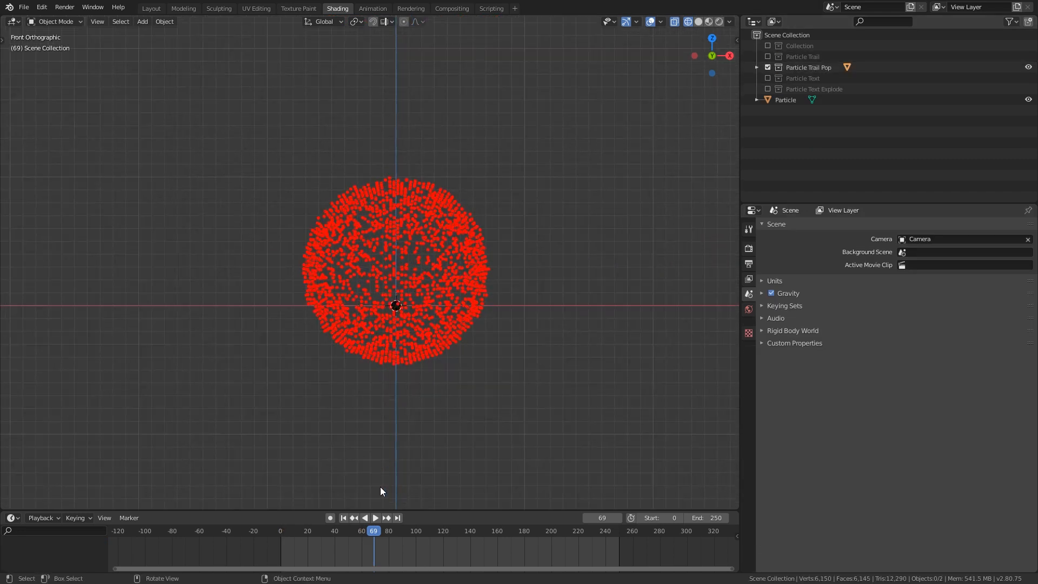
Select the Emitter - Pop object inside Particle Trail Pop and scrub the animation to frame 75 to see its burst
{"action": "left_click", "coordinate": [757, 68]}
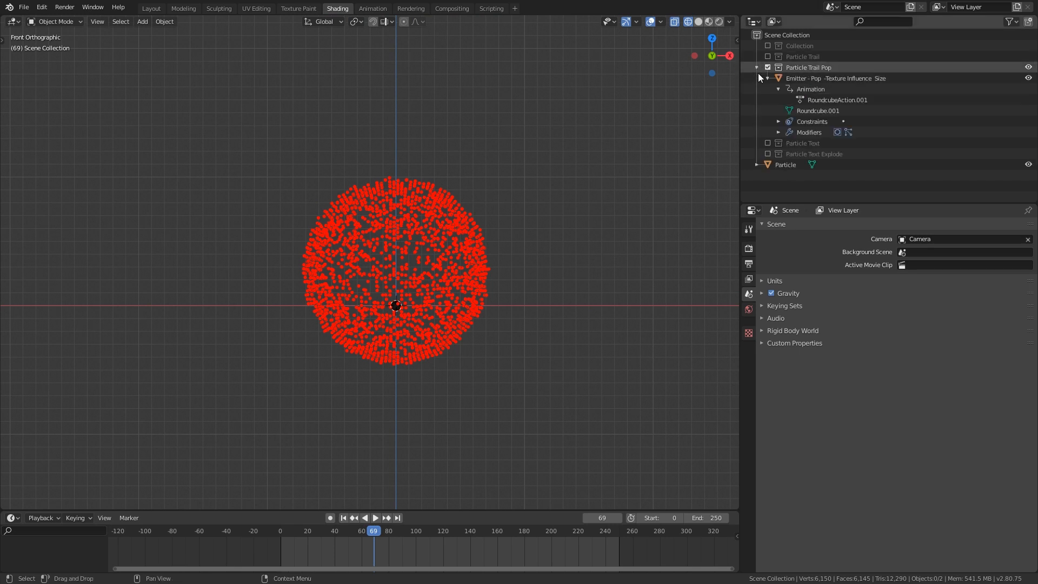
{"action": "left_click", "coordinate": [852, 79]}
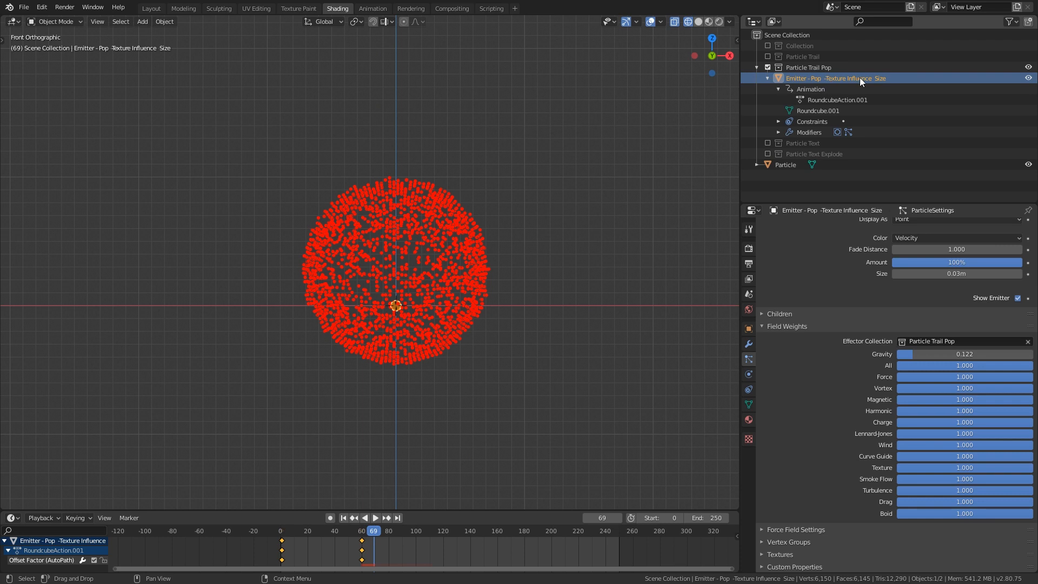
{"action": "scroll", "coordinate": [560, 300], "scroll_direction": "up", "scroll_amount": 3}
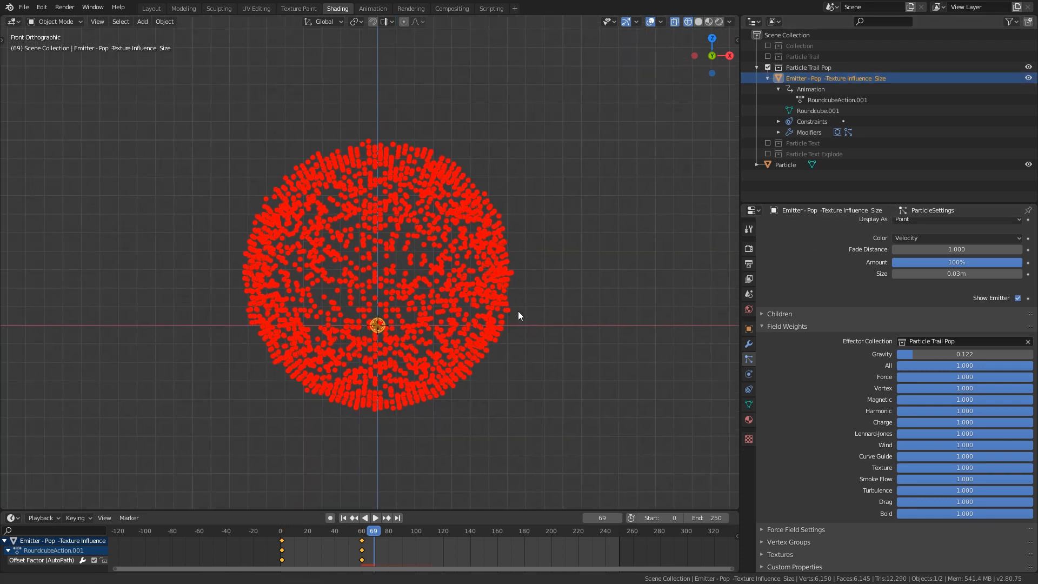
{"action": "mouse_move", "coordinate": [369, 530]}
{"action": "left_mouse_down"}
{"action": "mouse_move", "coordinate": [410, 531]}
{"action": "mouse_move", "coordinate": [382, 530]}
{"action": "left_mouse_up"}
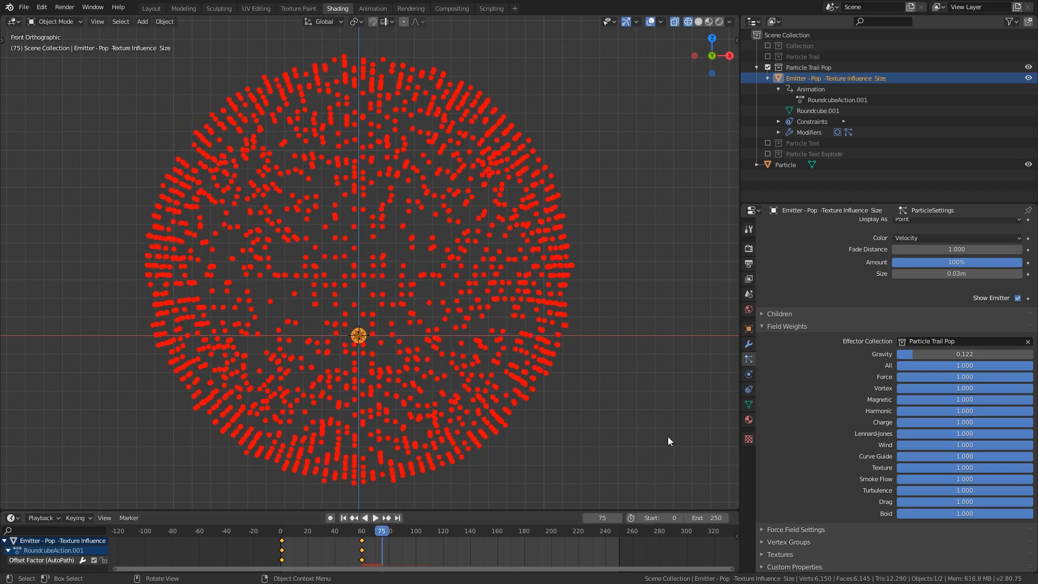
Set the pop emitter's particle viewport display to Rendered and scrub the animation back to frame 71
{"action": "scroll", "coordinate": [989, 313], "scroll_direction": "up", "scroll_amount": 2}
{"action": "scroll", "coordinate": [989, 311], "scroll_direction": "up", "scroll_amount": 3}
{"action": "left_click", "coordinate": [971, 349]}
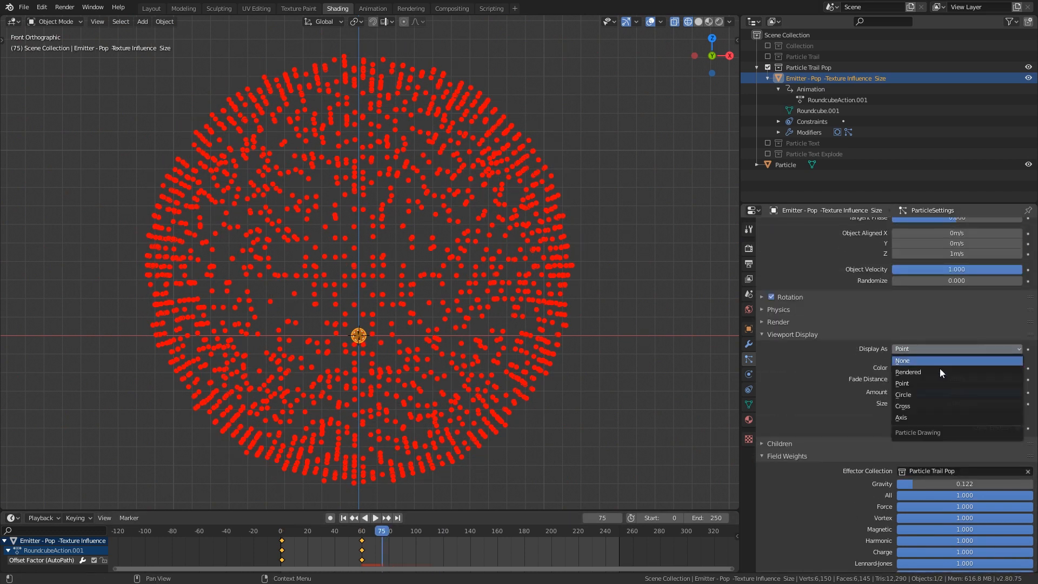
{"action": "left_click", "coordinate": [929, 373]}
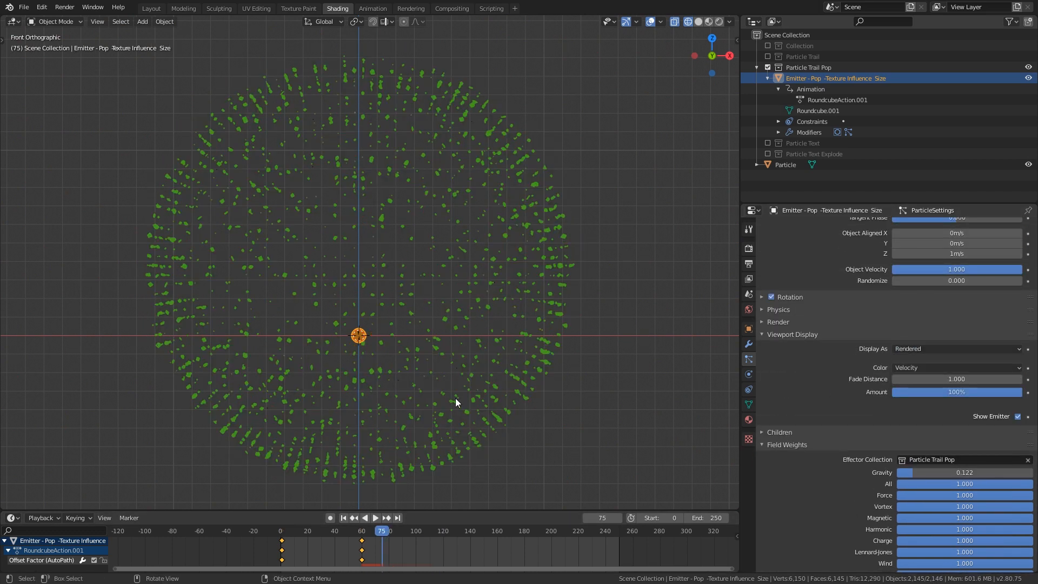
{"action": "mouse_move", "coordinate": [388, 531]}
{"action": "left_mouse_down"}
{"action": "mouse_move", "coordinate": [359, 531]}
{"action": "mouse_move", "coordinate": [422, 534]}
{"action": "mouse_move", "coordinate": [376, 530]}
{"action": "left_mouse_up"}
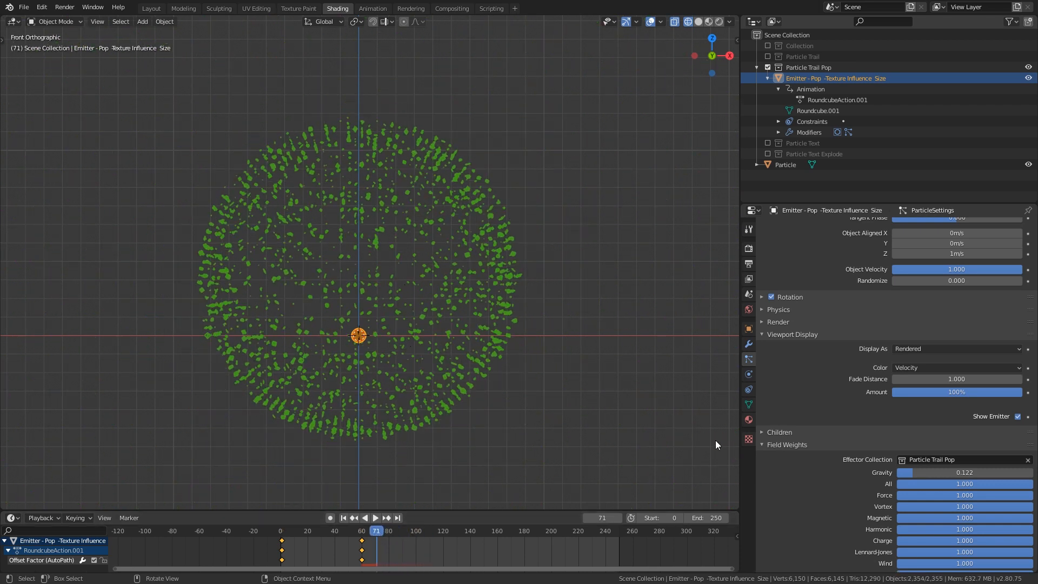
Review the pop emitter's Size blend texture, including its influence, mapping and color ramp settings
{"action": "left_click", "coordinate": [749, 437]}
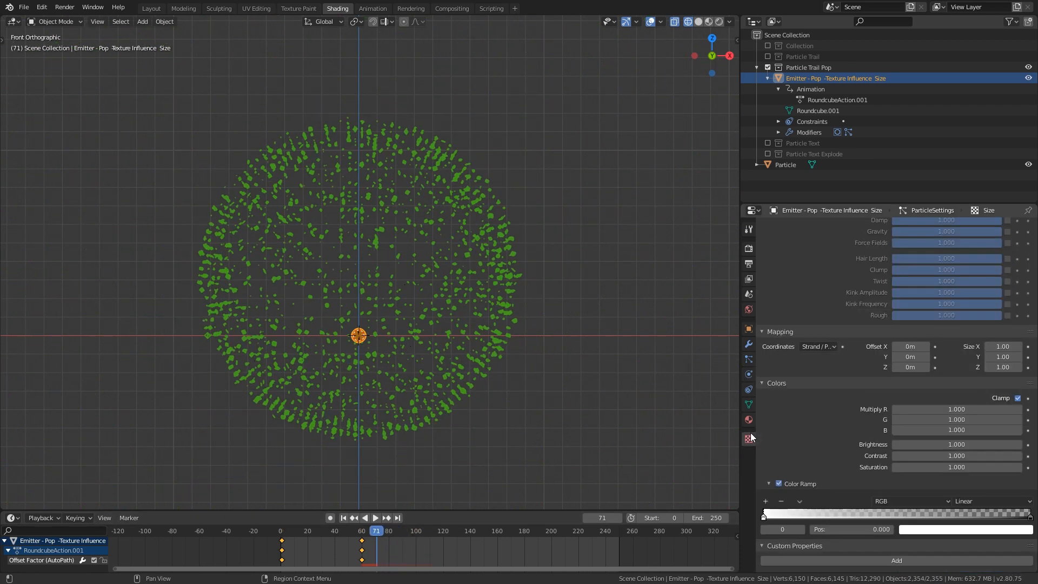
{"action": "scroll", "coordinate": [933, 400], "scroll_direction": "up", "scroll_amount": 6}
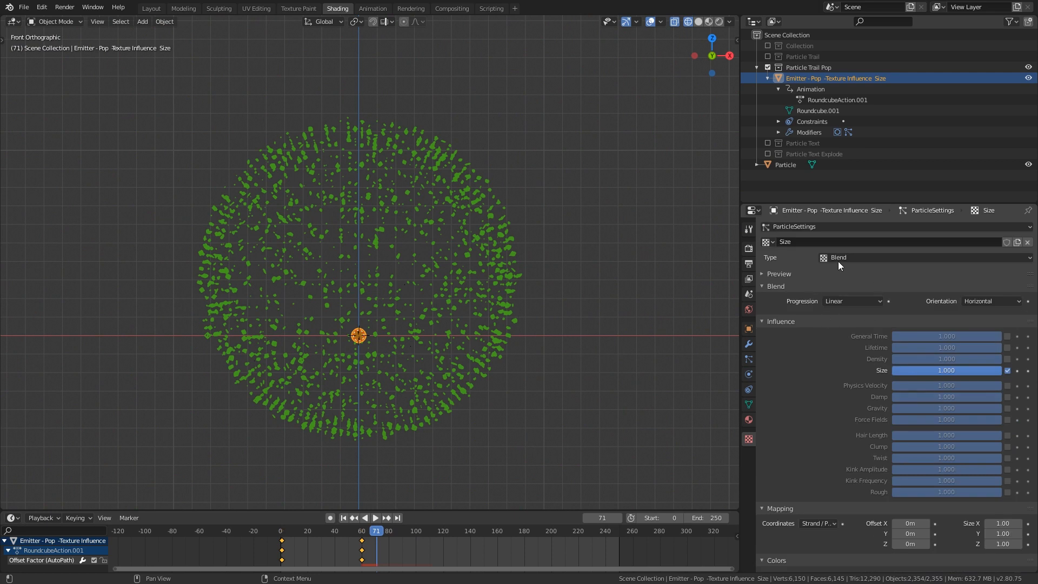
{"action": "scroll", "coordinate": [948, 355], "scroll_direction": "down", "scroll_amount": 8}
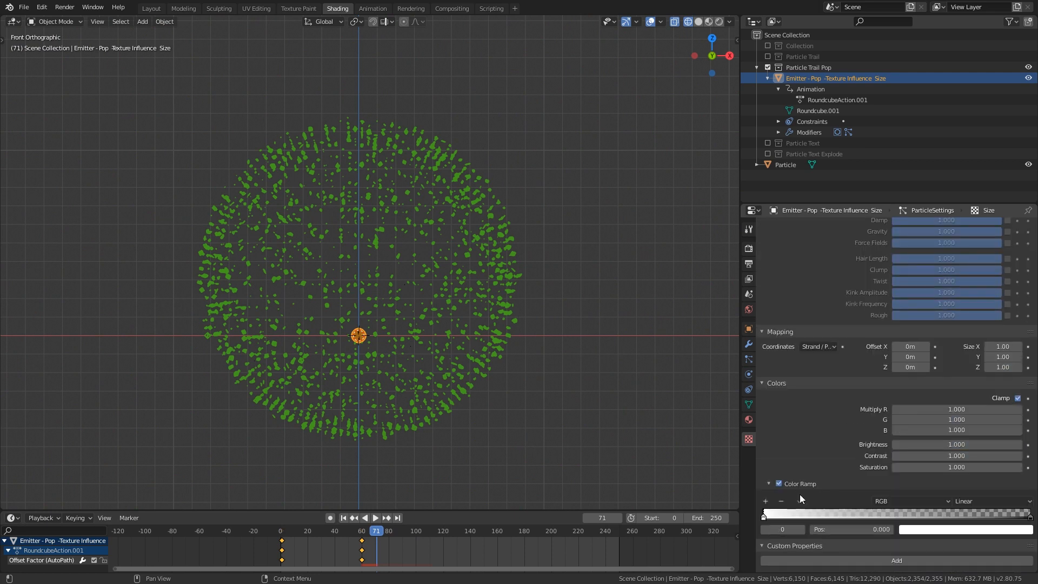
{"action": "left_click", "coordinate": [782, 331]}
{"action": "scroll", "coordinate": [792, 342], "scroll_direction": "up", "scroll_amount": 6}
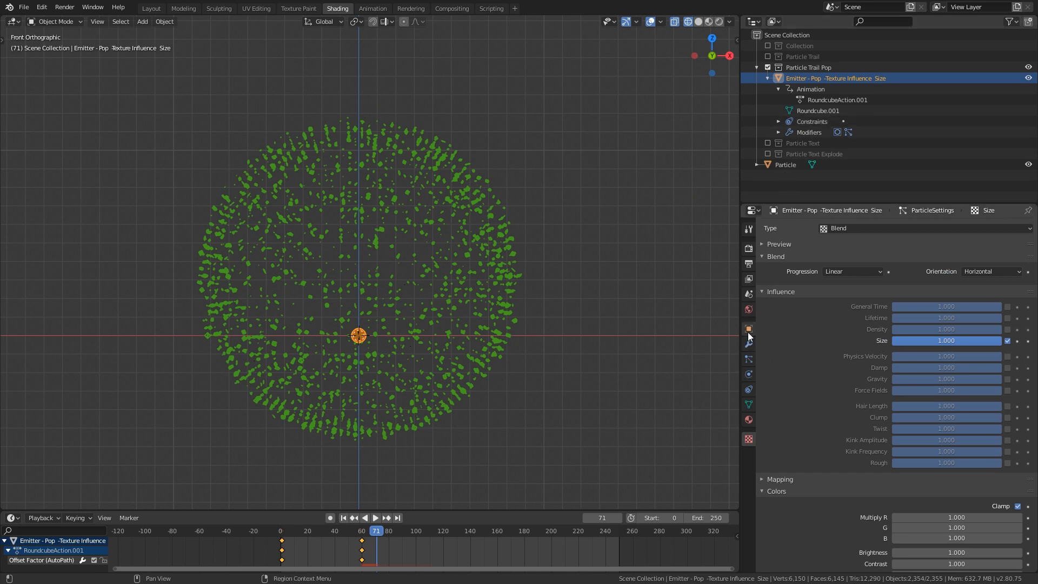
Review the pop emitter's AutoPath constraint and particle velocity settings while scrubbing the burst between frames 65 and 71
{"action": "left_click", "coordinate": [750, 390]}
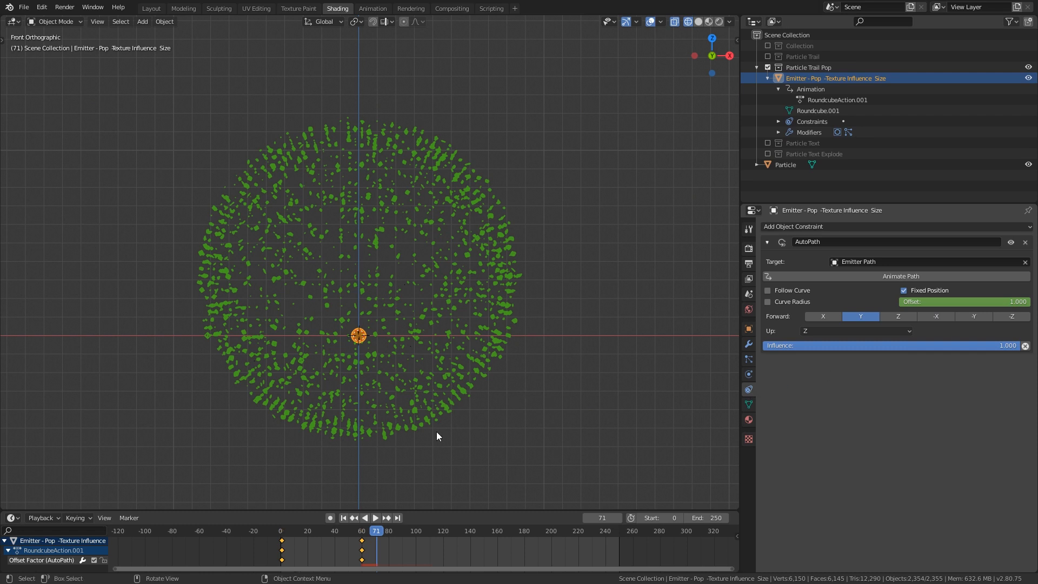
{"action": "mouse_move", "coordinate": [374, 528]}
{"action": "left_mouse_down"}
{"action": "mouse_move", "coordinate": [302, 520]}
{"action": "mouse_move", "coordinate": [369, 525]}
{"action": "left_mouse_up"}
{"action": "left_click", "coordinate": [749, 359]}
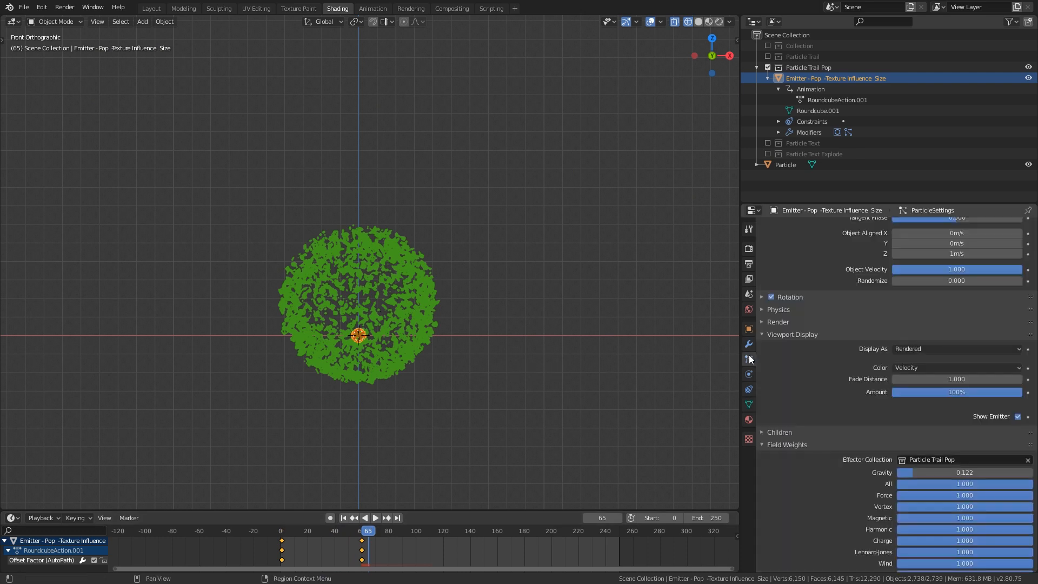
{"action": "scroll", "coordinate": [948, 355], "scroll_direction": "up", "scroll_amount": 4}
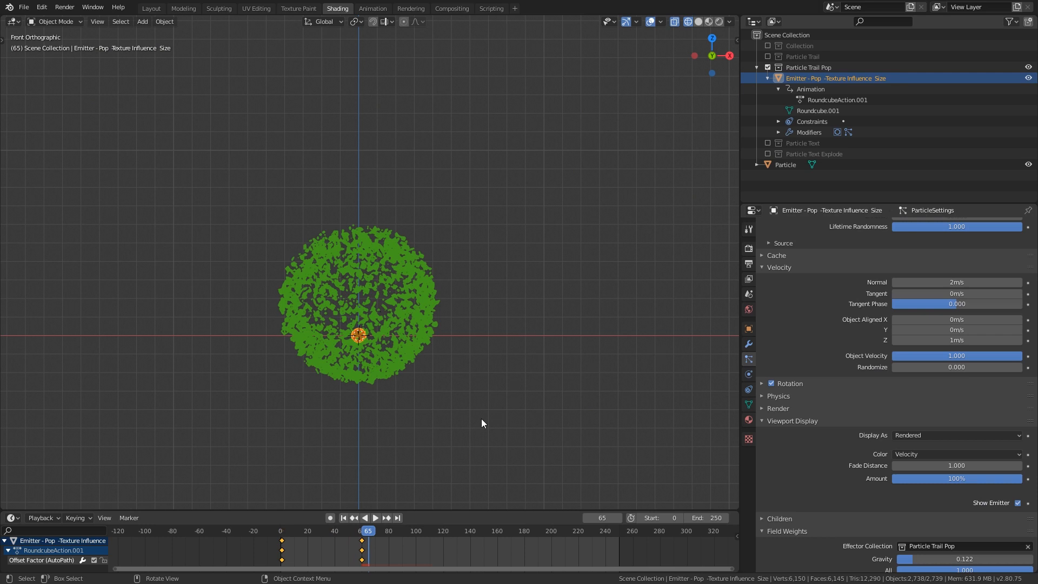
{"action": "mouse_move", "coordinate": [371, 530]}
{"action": "left_mouse_down"}
{"action": "mouse_move", "coordinate": [388, 531]}
{"action": "mouse_move", "coordinate": [379, 532]}
{"action": "left_mouse_up"}
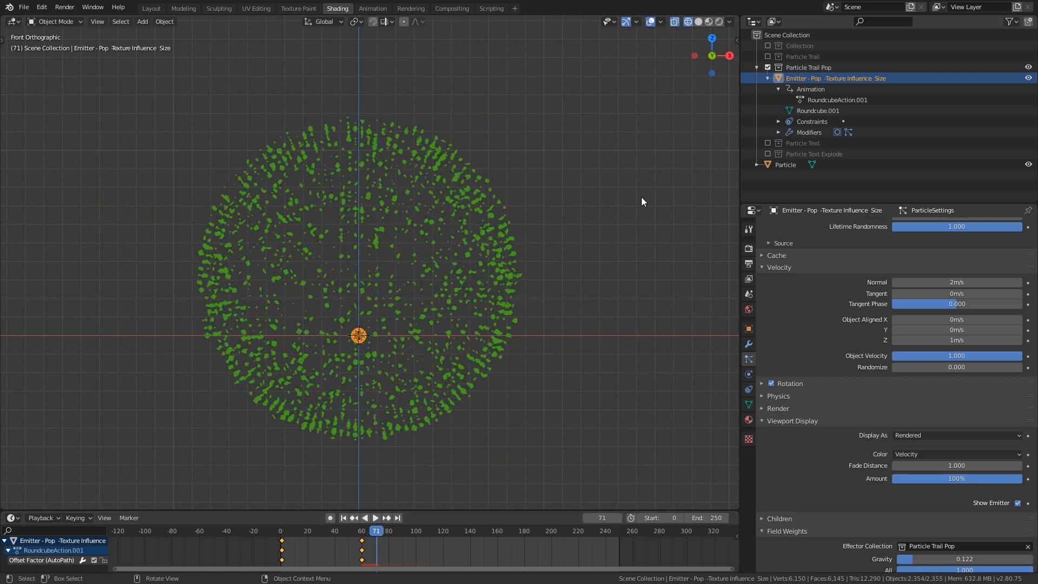
Exclude the Particle Trail Pop collection, enable Particle Text instead and expand it to list its objects
{"action": "left_click", "coordinate": [768, 68]}
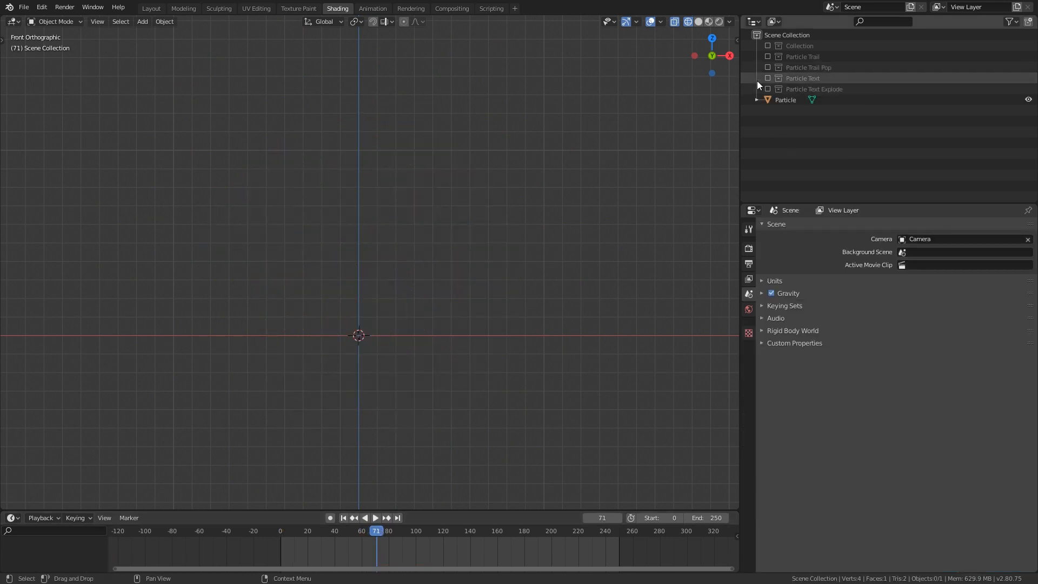
{"action": "left_click", "coordinate": [768, 78]}
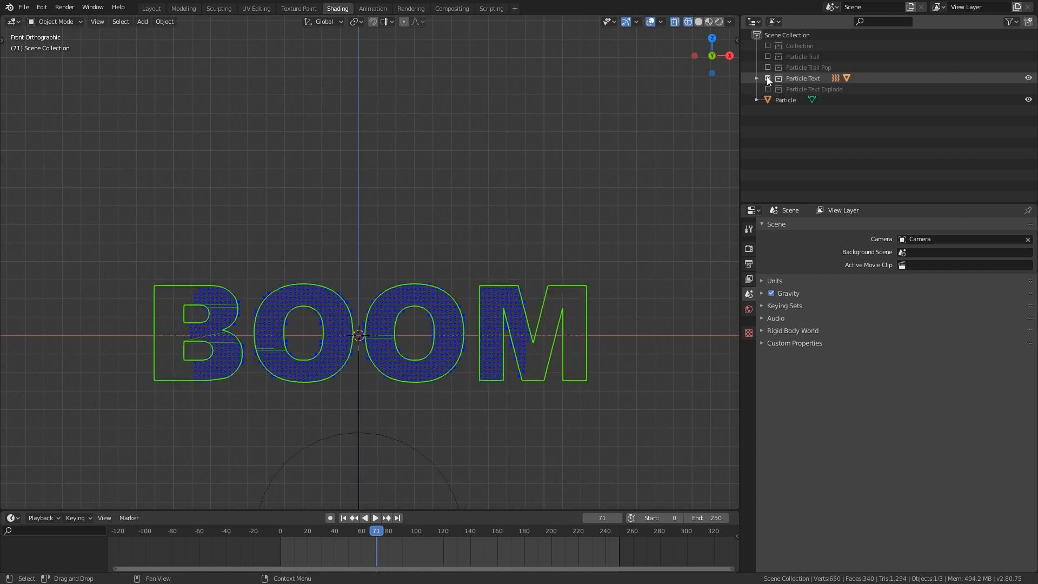
{"action": "left_click", "coordinate": [756, 78]}
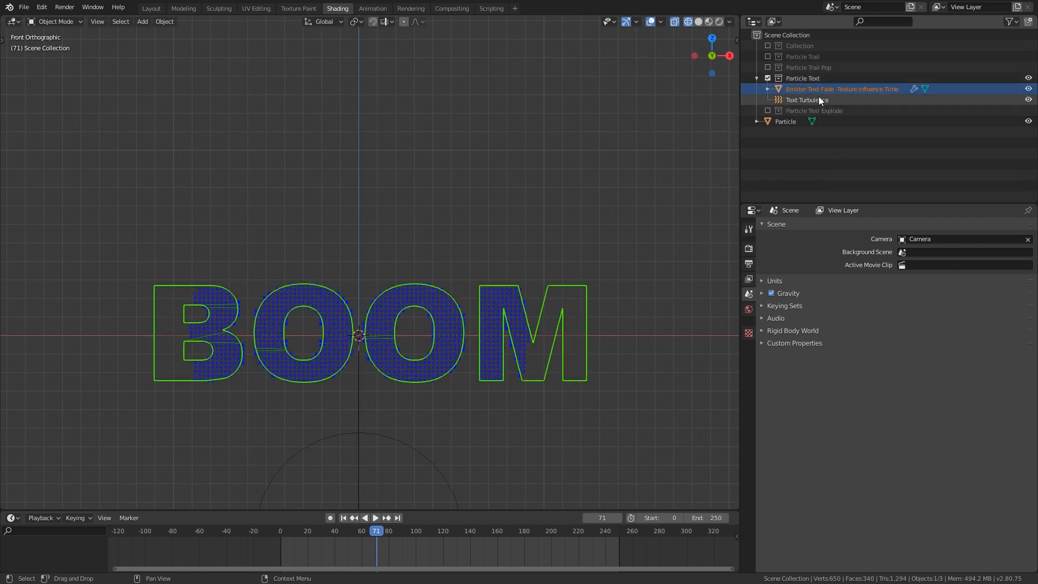
Select the Emitter Text Fade object and review its particle field weights and effector collection
{"action": "left_click", "coordinate": [838, 89]}
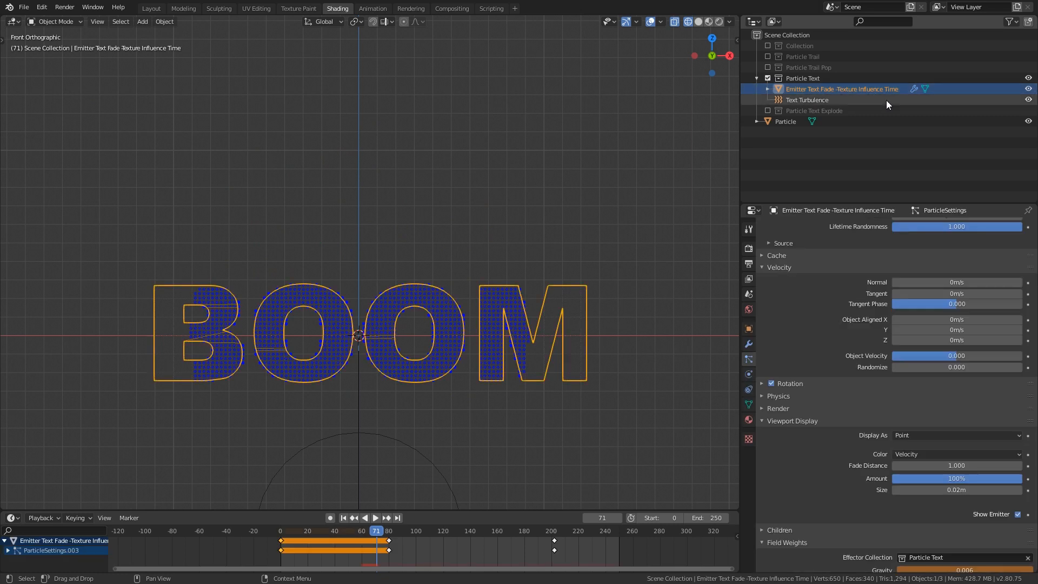
{"action": "scroll", "coordinate": [826, 392], "scroll_direction": "down", "scroll_amount": 5}
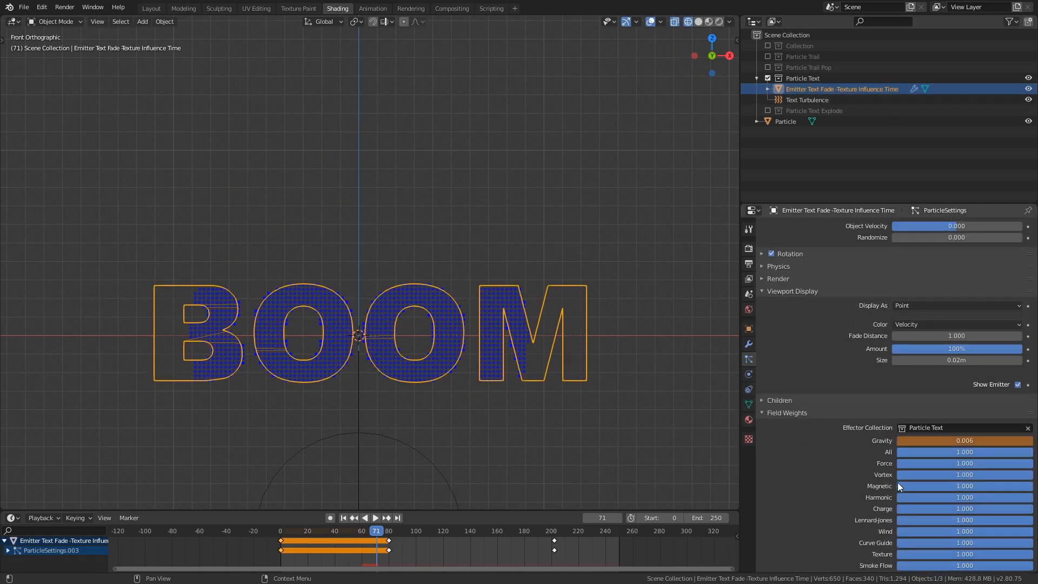
{"action": "scroll", "coordinate": [794, 439], "scroll_direction": "down", "scroll_amount": 2}
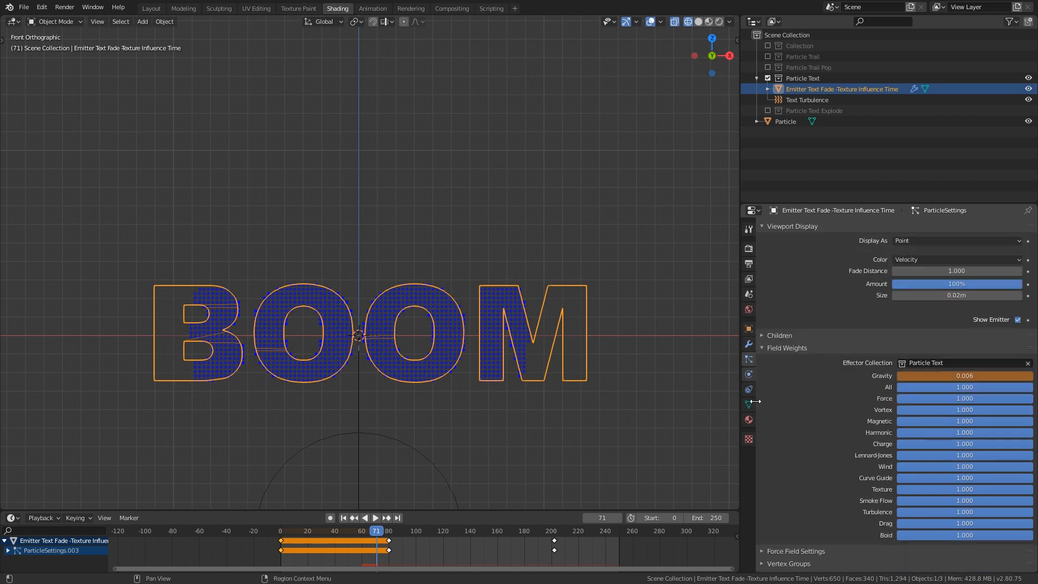
Review the text emitter's Time blend texture with its preview, scrubbing the animation to frame 63 to see the particle spread
{"action": "left_click", "coordinate": [749, 439]}
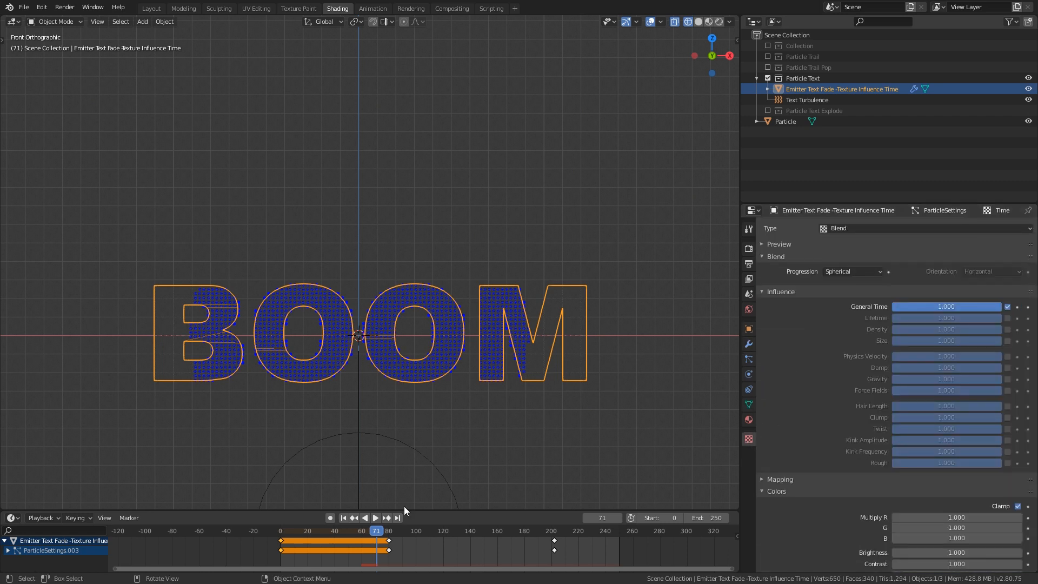
{"action": "mouse_move", "coordinate": [371, 534]}
{"action": "left_mouse_down"}
{"action": "mouse_move", "coordinate": [329, 534]}
{"action": "mouse_move", "coordinate": [374, 535]}
{"action": "left_mouse_up"}
{"action": "scroll", "coordinate": [481, 443], "scroll_direction": "up", "scroll_amount": 2}
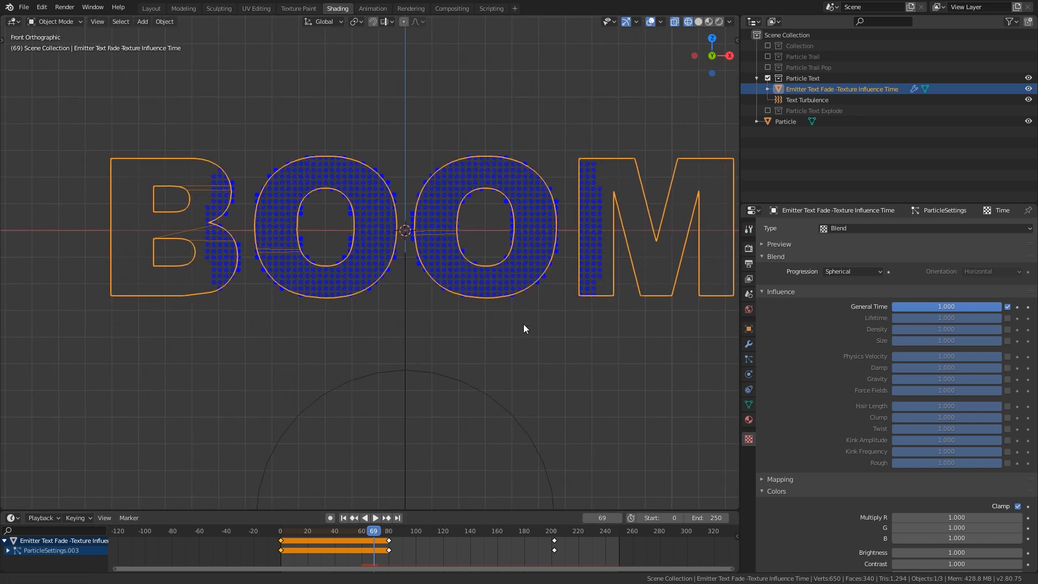
{"action": "middle_click_drag", "start_coordinate": [524, 323], "coordinate": [514, 336], "text": "shift"}
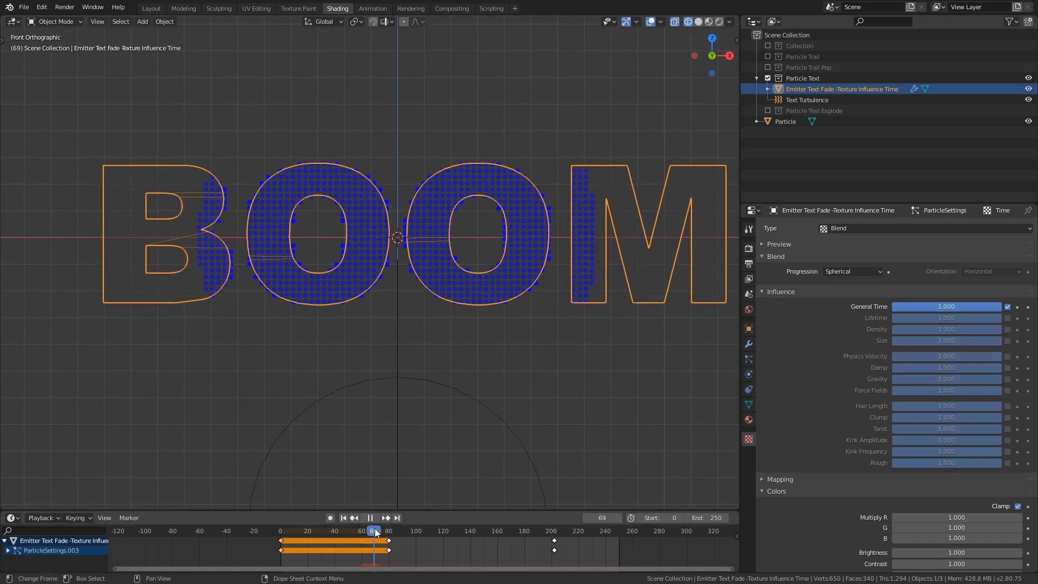
{"action": "left_click_drag", "start_coordinate": [375, 528], "coordinate": [366, 530]}
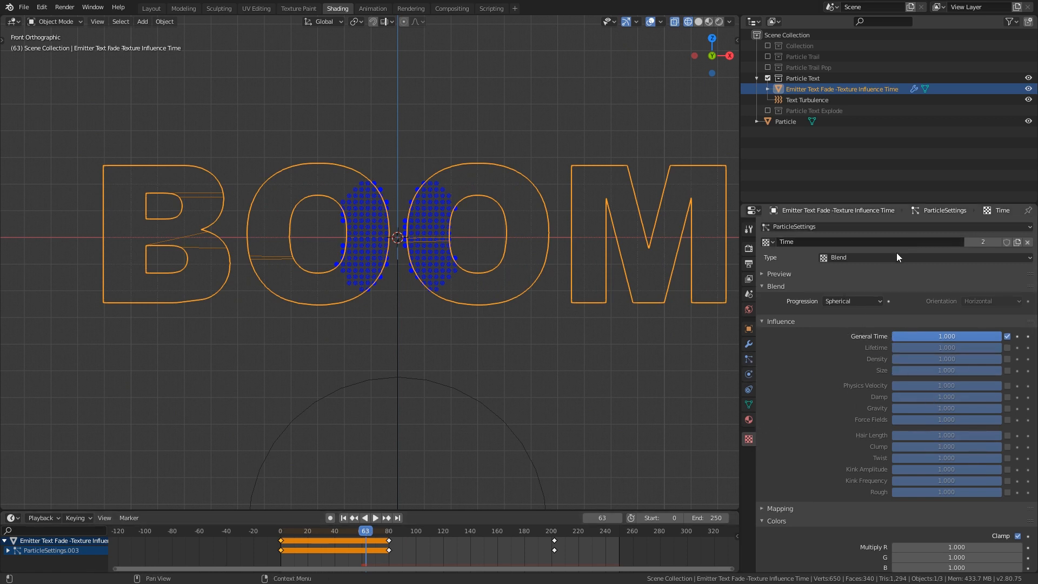
{"action": "left_click", "coordinate": [806, 274]}
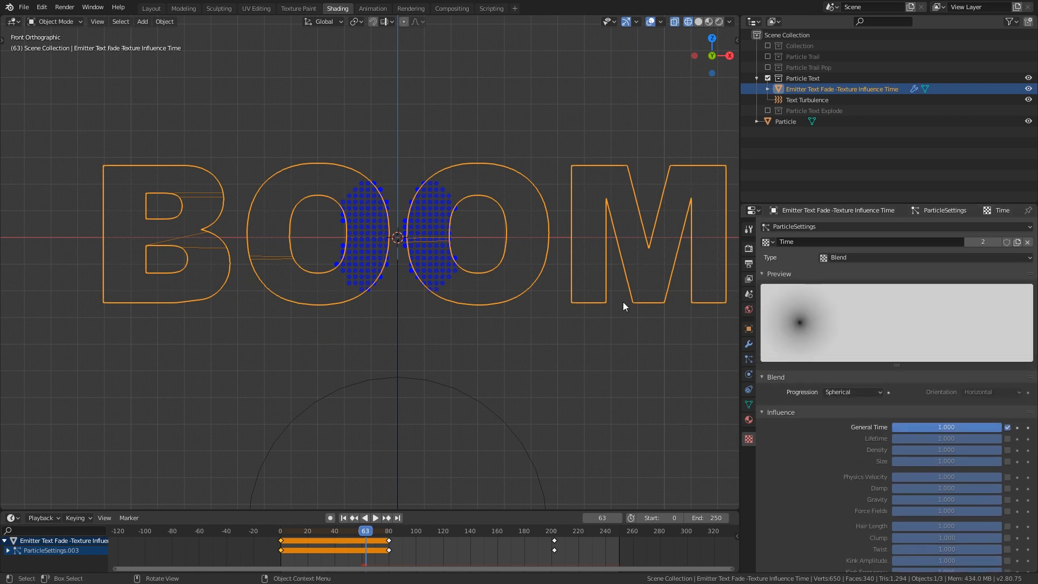
Switch the BOOM text emitter to Edit Mode in an angled view and display its modifiers
{"action": "middle_click_drag", "start_coordinate": [629, 300], "coordinate": [517, 341]}
{"action": "key", "text": "ctrl+Tab"}
{"action": "left_click", "coordinate": [555, 325]}
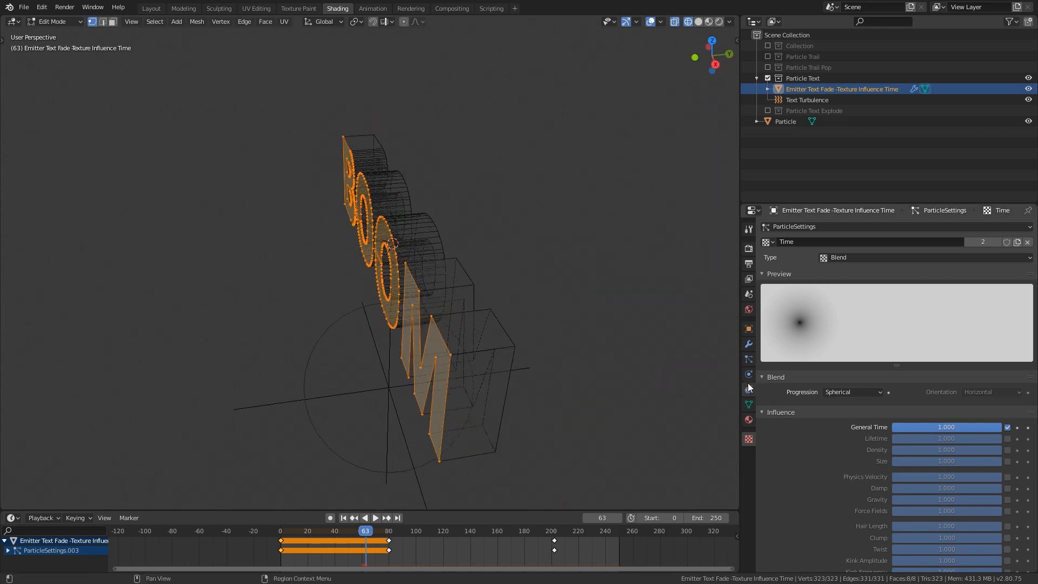
{"action": "left_click", "coordinate": [751, 345]}
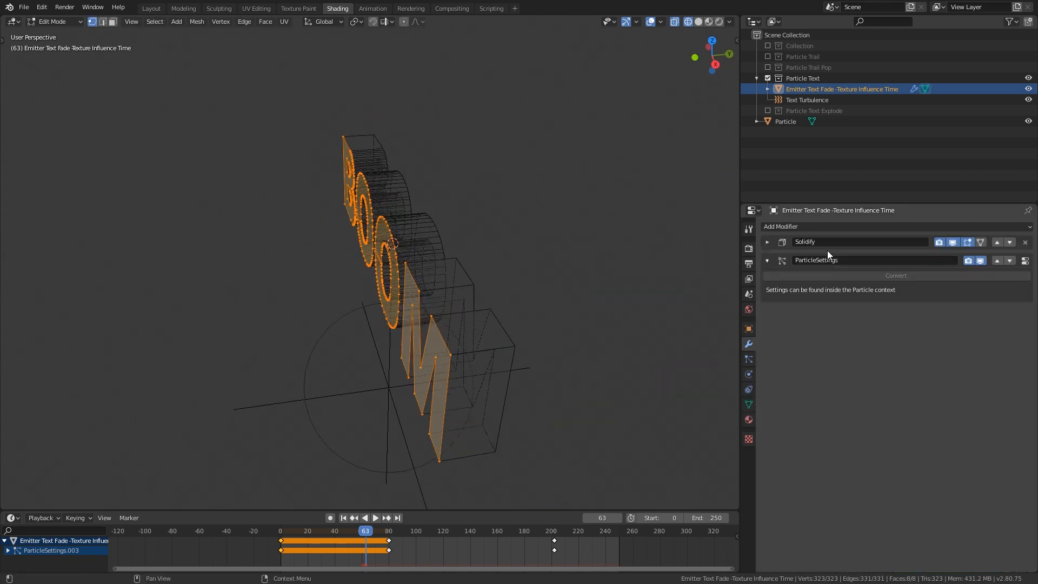
Display the text emitter's particle settings and return it to Object Mode
{"action": "left_click", "coordinate": [746, 359]}
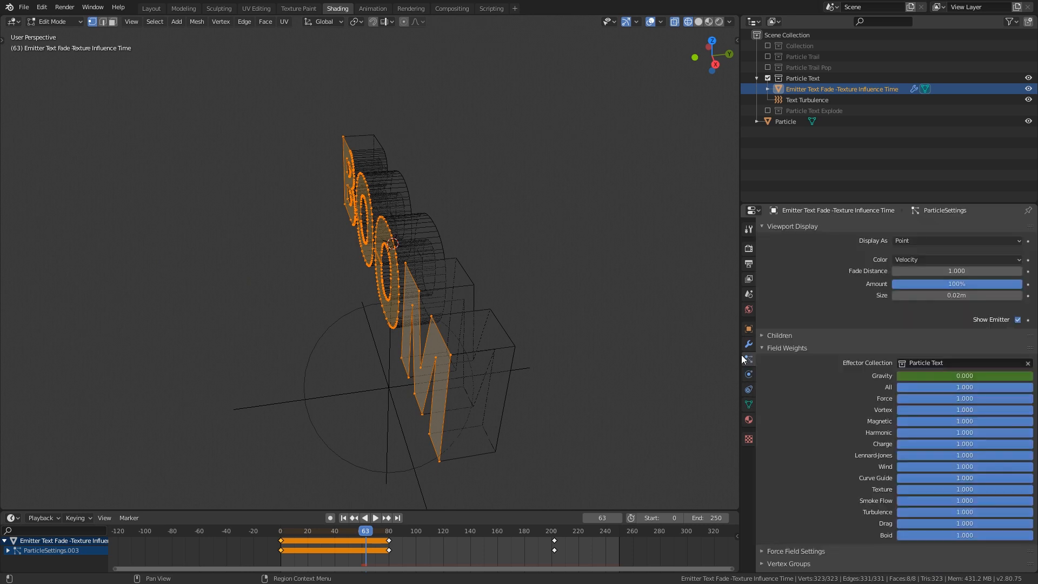
{"action": "middle_click_drag", "start_coordinate": [595, 335], "coordinate": [547, 311]}
{"action": "key", "text": "ctrl+Tab"}
{"action": "left_click", "coordinate": [483, 314]}
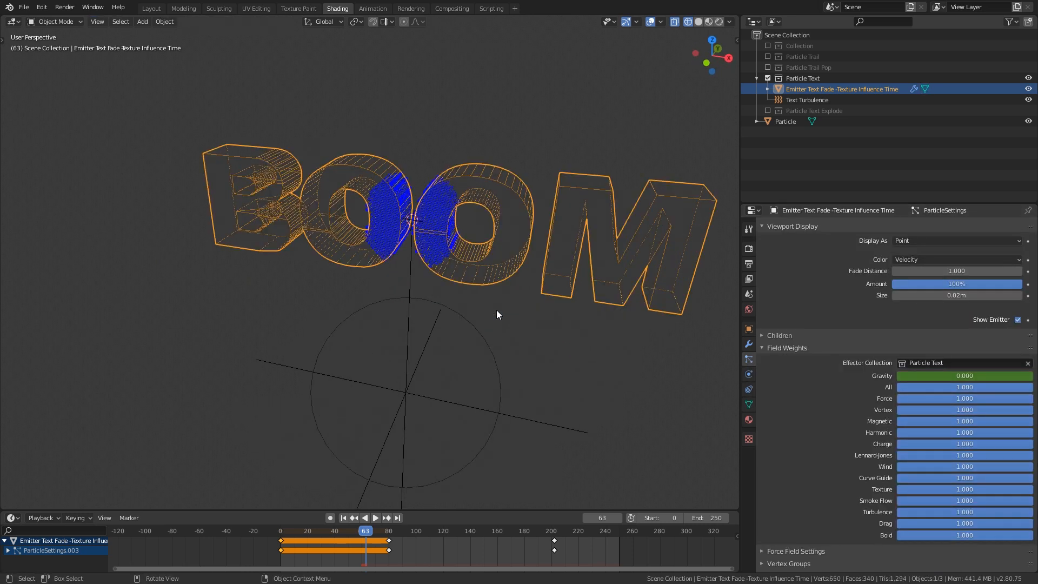
Examine the particle grid between the two O letters up close in front view
{"action": "key", "text": "KP_1"}
{"action": "scroll", "coordinate": [540, 239], "scroll_direction": "up", "scroll_amount": 2}
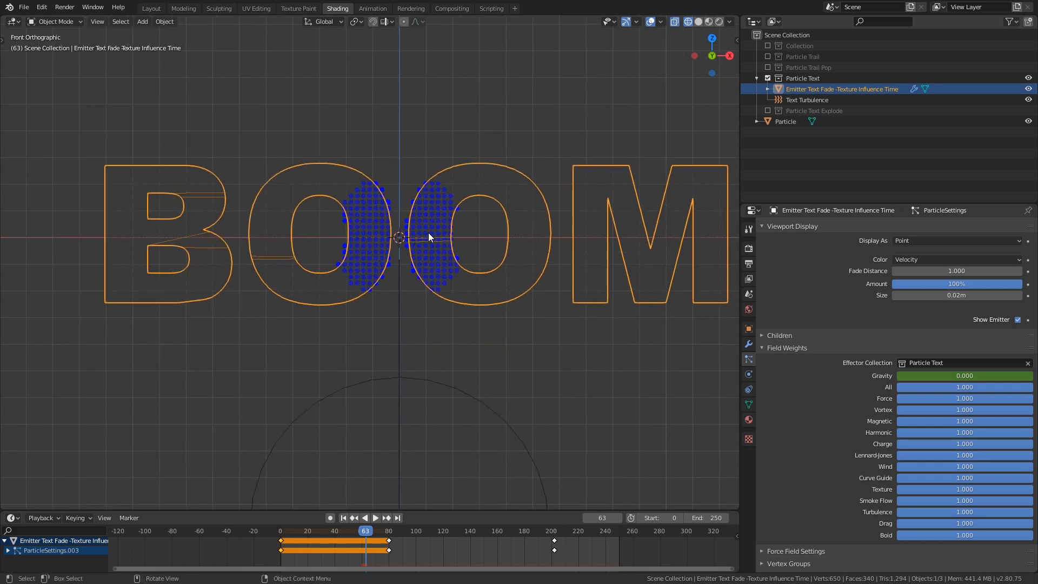
{"action": "mouse_move", "coordinate": [417, 236]}
{"action": "middle_mouse_down"}
{"action": "mouse_move", "coordinate": [384, 283]}
{"action": "mouse_move", "coordinate": [427, 246]}
{"action": "middle_mouse_up"}
{"action": "scroll", "coordinate": [421, 258], "scroll_direction": "up", "scroll_amount": 2}
{"action": "scroll", "coordinate": [411, 228], "scroll_direction": "up", "scroll_amount": 1}
{"action": "scroll", "coordinate": [415, 229], "scroll_direction": "down", "scroll_amount": 2}
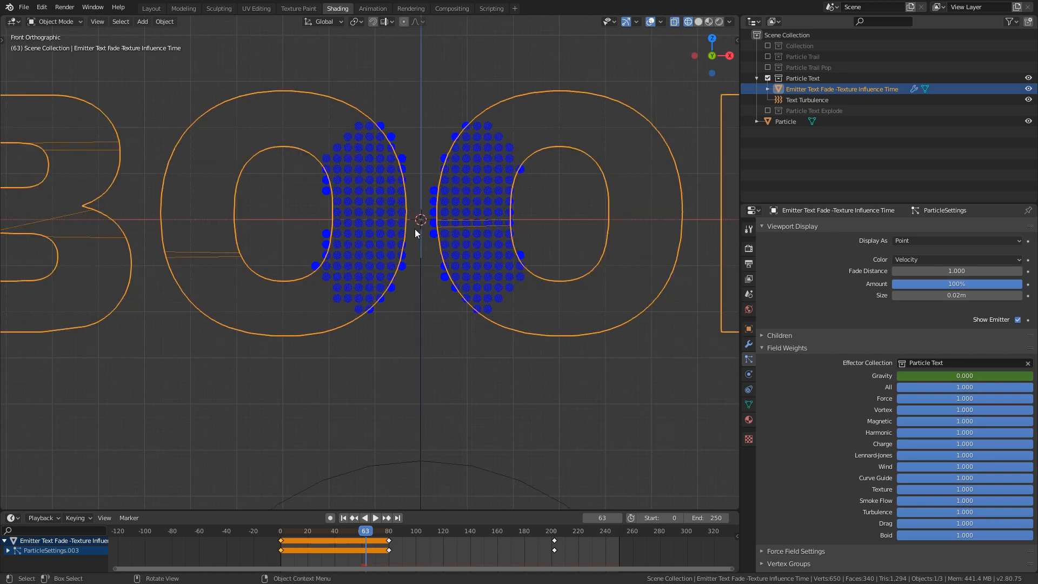
Review the text emitter's velocity, viewport display and field weight settings with the whole BOOM text in front view
{"action": "key", "text": "KP_1"}
{"action": "scroll", "coordinate": [874, 326], "scroll_direction": "up", "scroll_amount": 2}
{"action": "scroll", "coordinate": [874, 325], "scroll_direction": "up", "scroll_amount": 10}
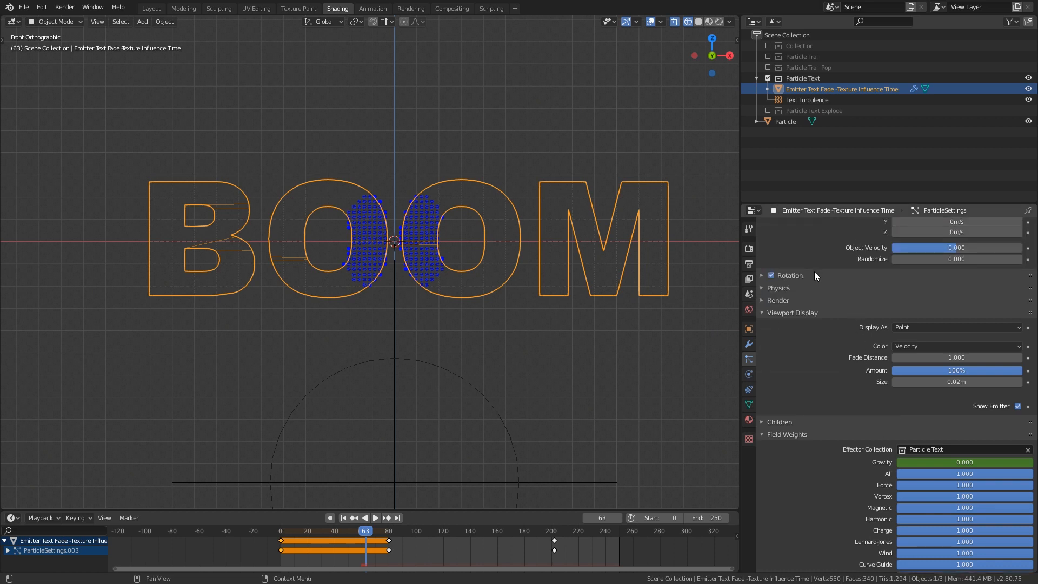
{"action": "scroll", "coordinate": [819, 336], "scroll_direction": "down", "scroll_amount": 15}
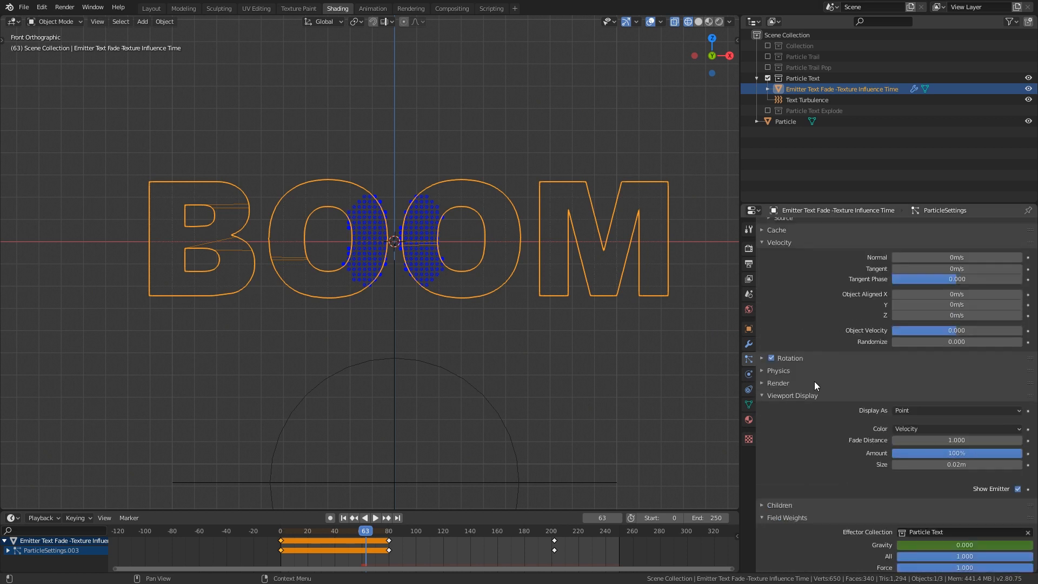
Review the text emitter's Time texture, including its influence, expanded mapping and color ramp settings
{"action": "left_click", "coordinate": [749, 439]}
{"action": "scroll", "coordinate": [849, 405], "scroll_direction": "down", "scroll_amount": 4}
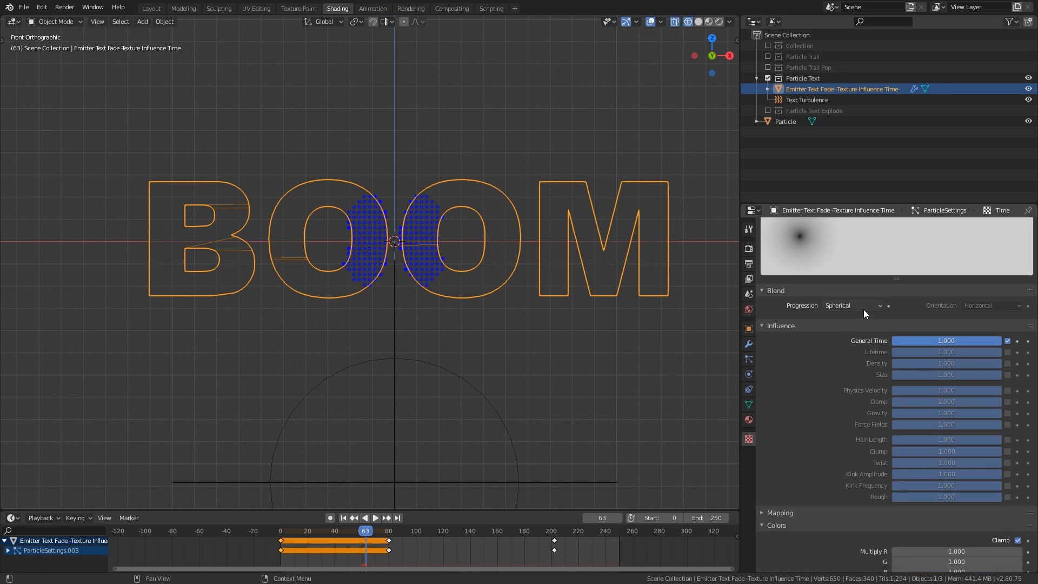
{"action": "scroll", "coordinate": [845, 411], "scroll_direction": "down", "scroll_amount": 5}
{"action": "left_click", "coordinate": [834, 379]}
{"action": "scroll", "coordinate": [842, 403], "scroll_direction": "down", "scroll_amount": 2}
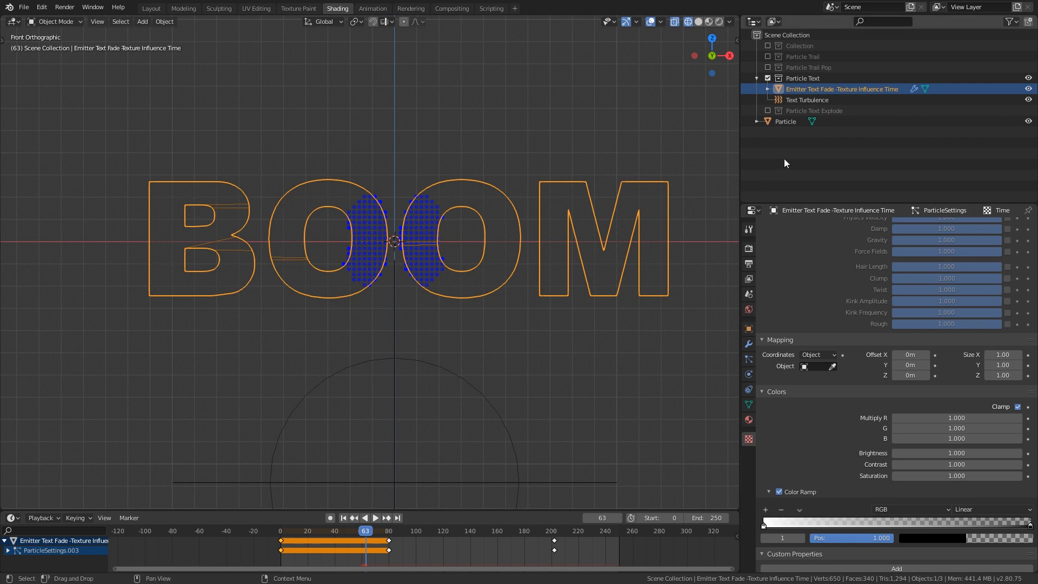
Select Text Turbulence and examine its field below the BOOM text
{"action": "left_click", "coordinate": [797, 100]}
{"action": "scroll", "coordinate": [595, 184], "scroll_direction": "down", "scroll_amount": 3}
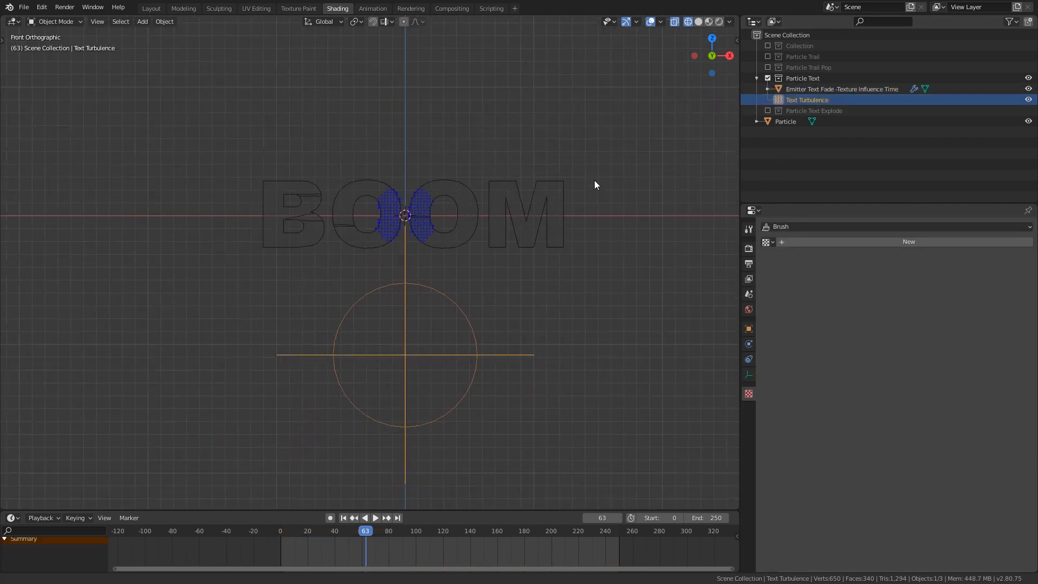
{"action": "scroll", "coordinate": [599, 180], "scroll_direction": "up", "scroll_amount": 2}
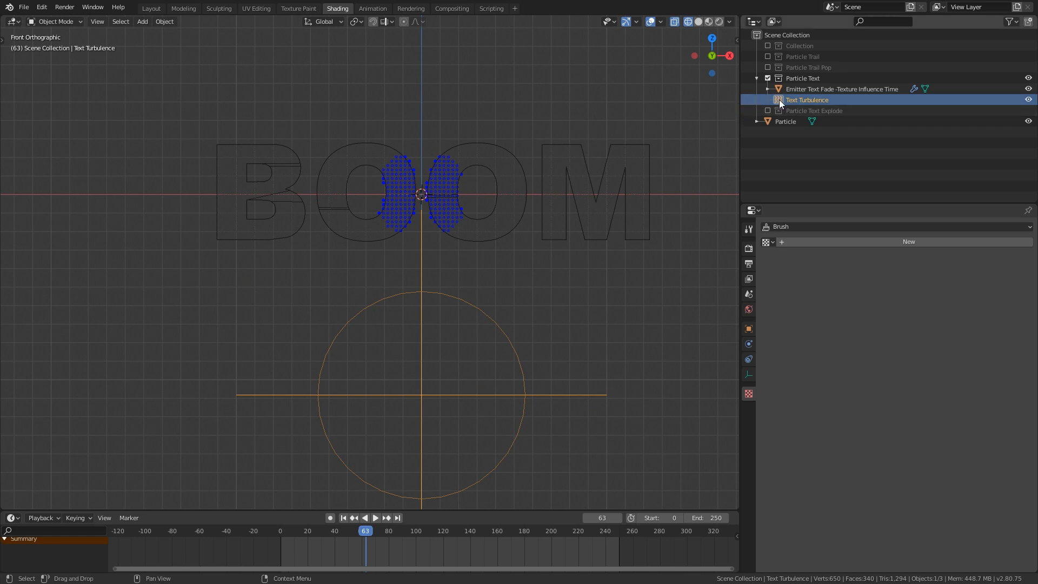
Display the fading text emitter's particle field weights and scrub to frame 218 to see the gravity animation's effect
{"action": "left_click", "coordinate": [793, 89]}
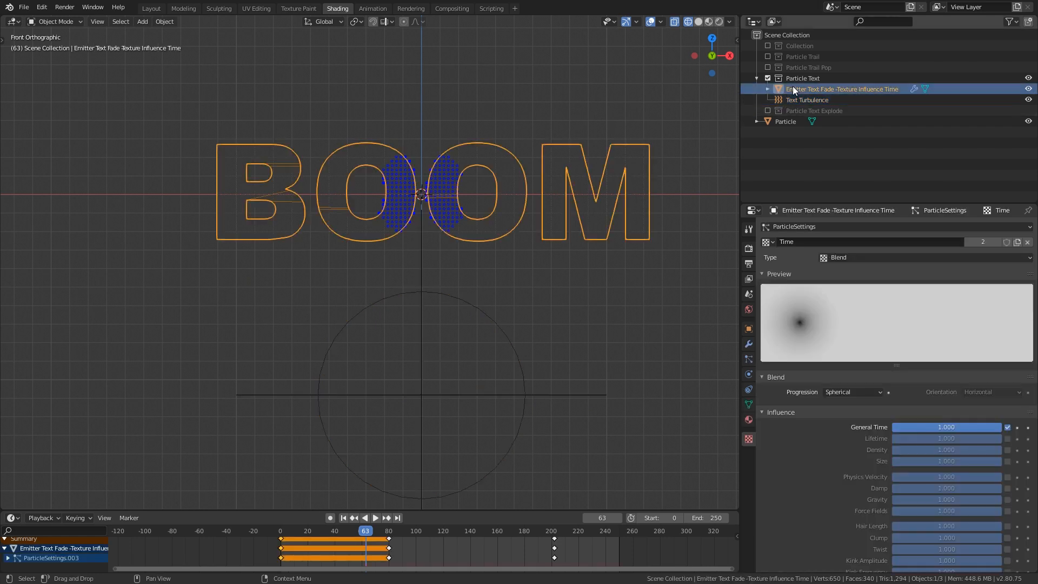
{"action": "left_click", "coordinate": [750, 359]}
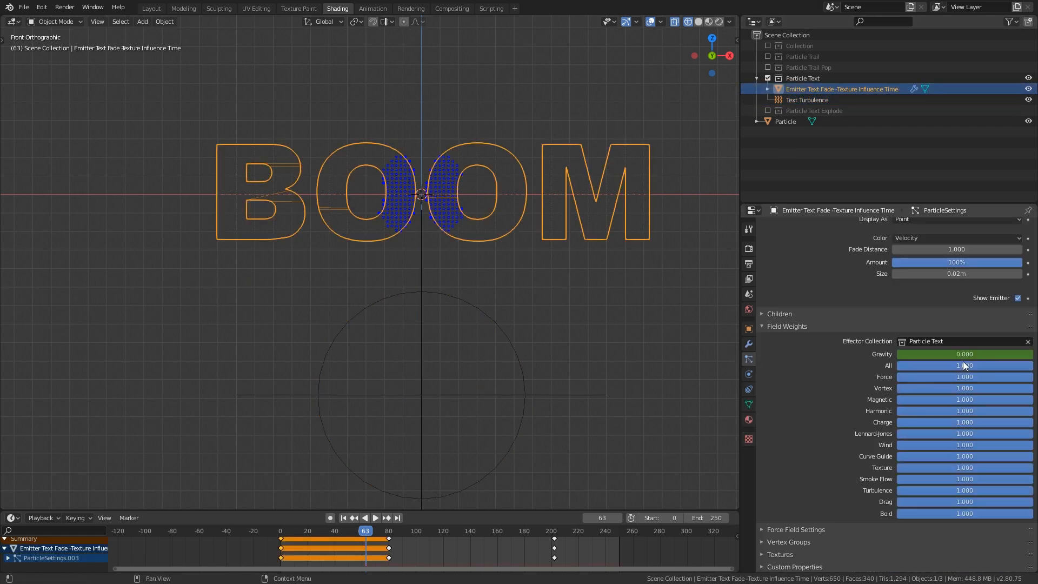
{"action": "left_click_drag", "start_coordinate": [359, 530], "coordinate": [575, 534]}
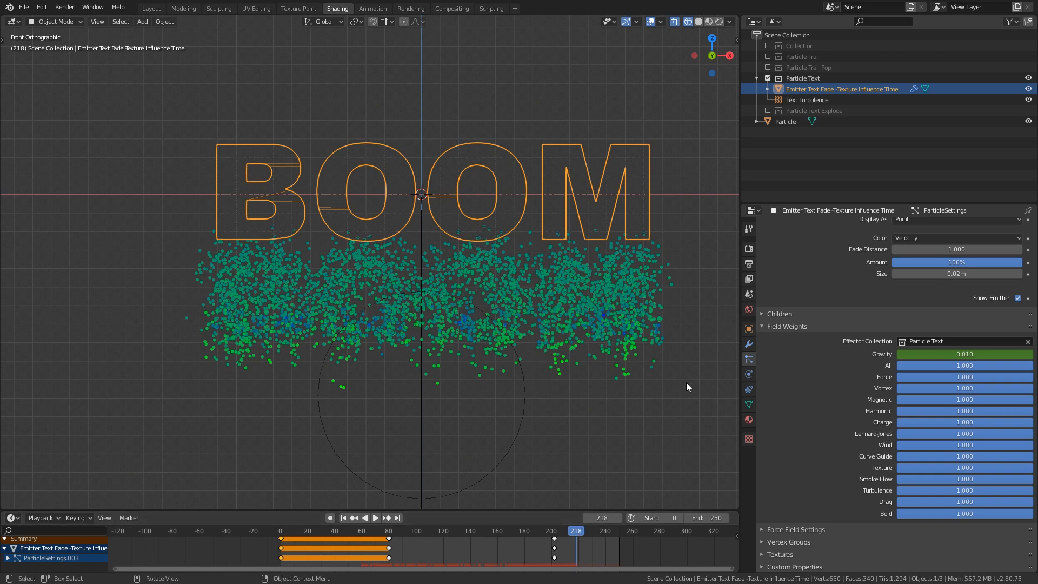
Display the force field settings of Text Turbulence and set its falloff maximum distance to 0.57 m
{"action": "left_click", "coordinate": [554, 400]}
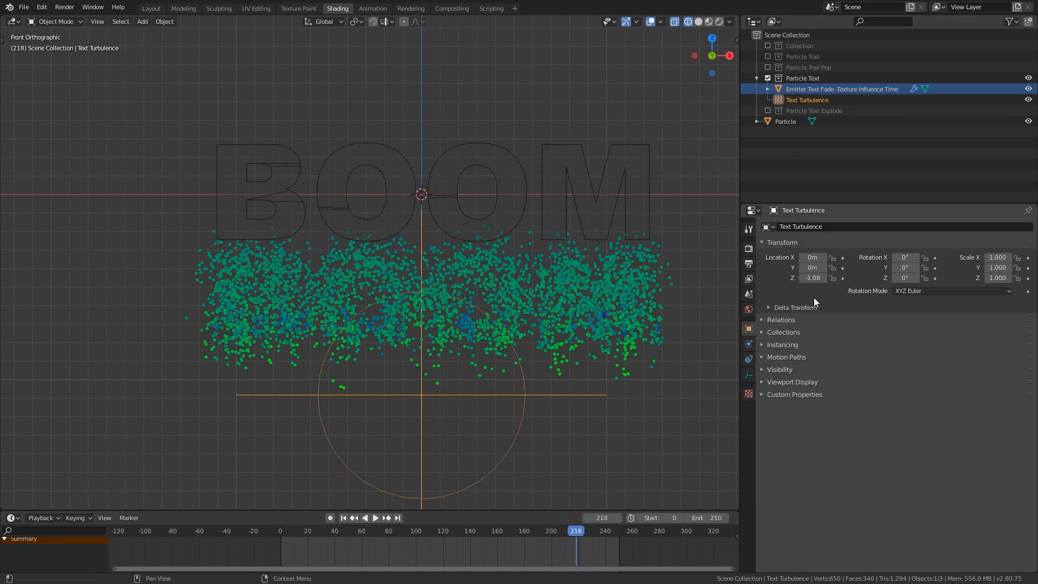
{"action": "left_click", "coordinate": [749, 375]}
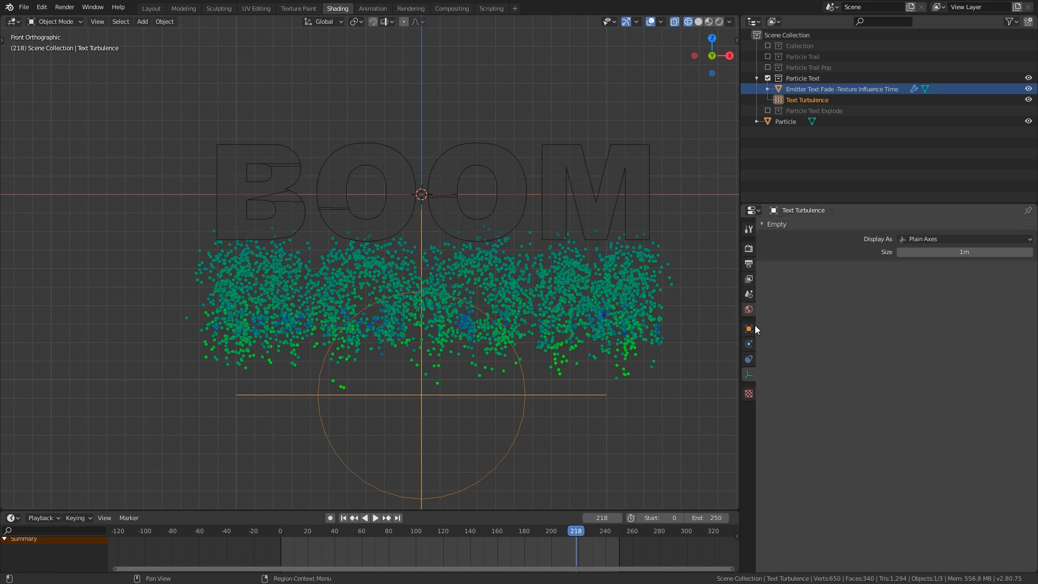
{"action": "left_click", "coordinate": [750, 345]}
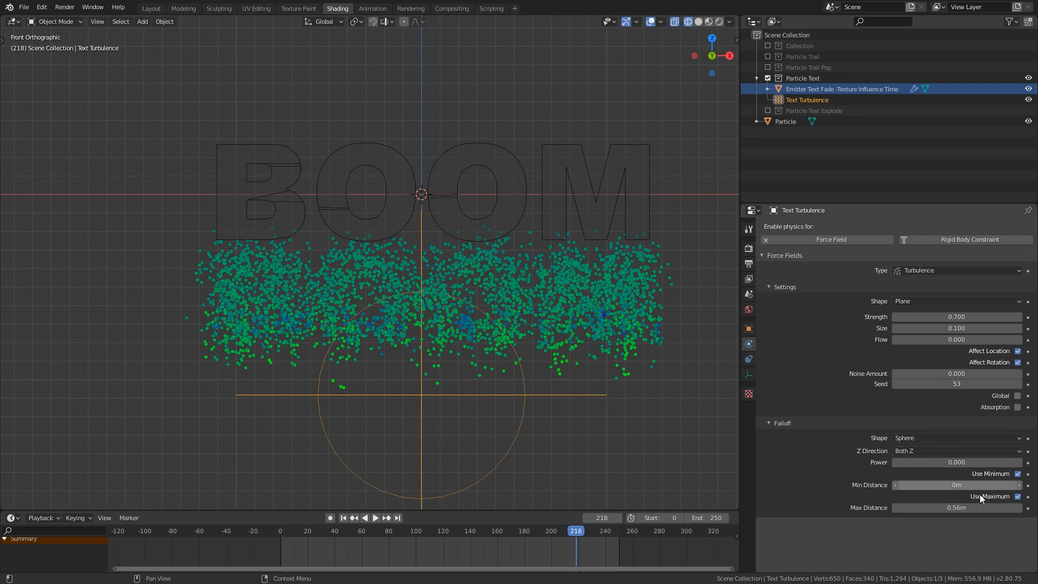
{"action": "mouse_move", "coordinate": [928, 512]}
{"action": "left_mouse_down"}
{"action": "mouse_move", "coordinate": [919, 512]}
{"action": "mouse_move", "coordinate": [928, 512]}
{"action": "left_mouse_up"}
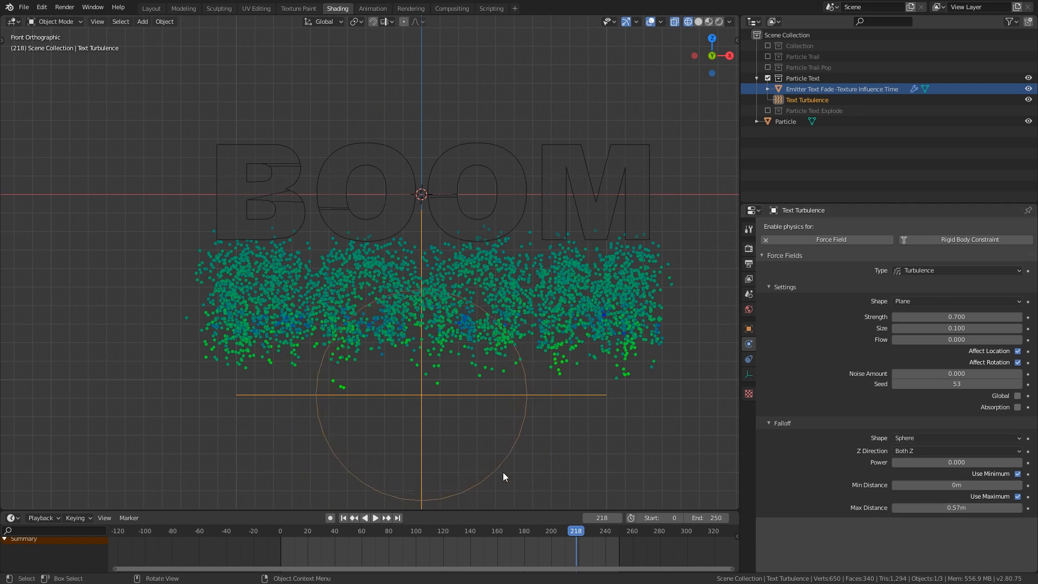
Play and scrub the animation to watch turbulence affect the falling text particles, stopping at frame 126
{"action": "left_click_drag", "start_coordinate": [576, 533], "coordinate": [485, 527]}
{"action": "key", "text": "space"}
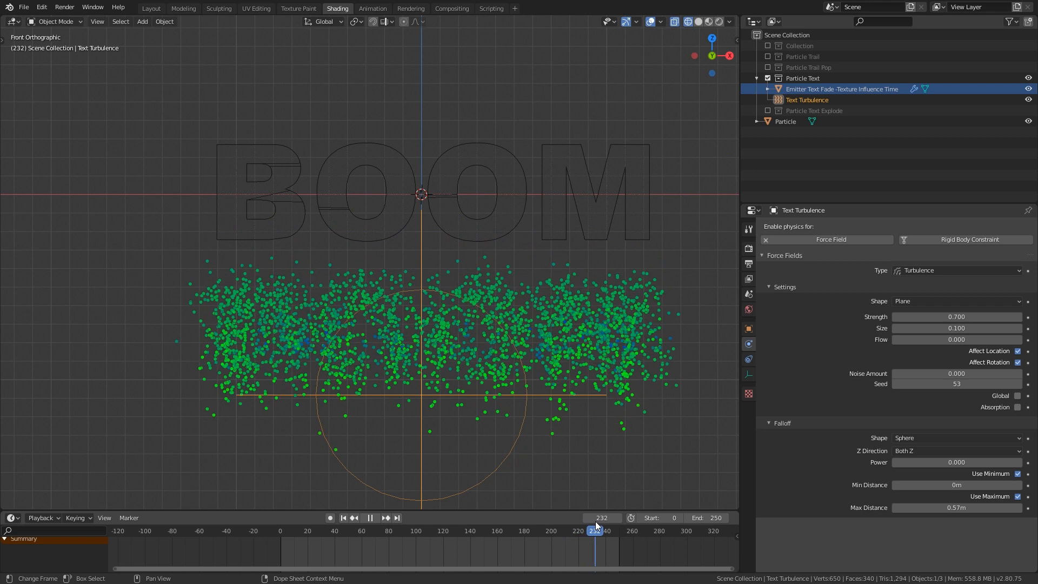
{"action": "left_click_drag", "start_coordinate": [596, 522], "coordinate": [449, 515]}
{"action": "key", "text": "space"}
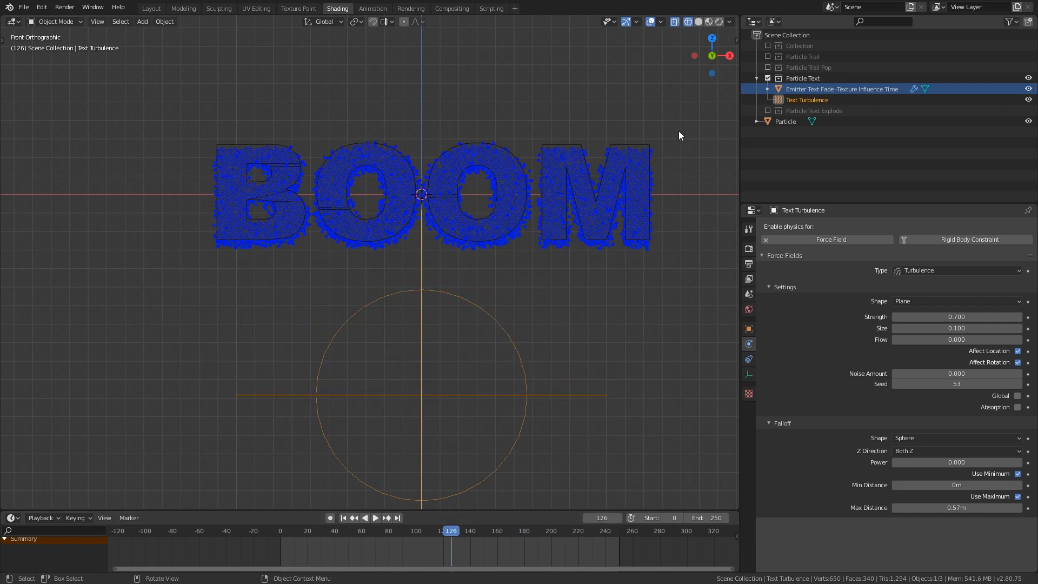
Exclude the Particle Text collection, enable Particle Text Explode instead and expand its contents
{"action": "left_click", "coordinate": [768, 78]}
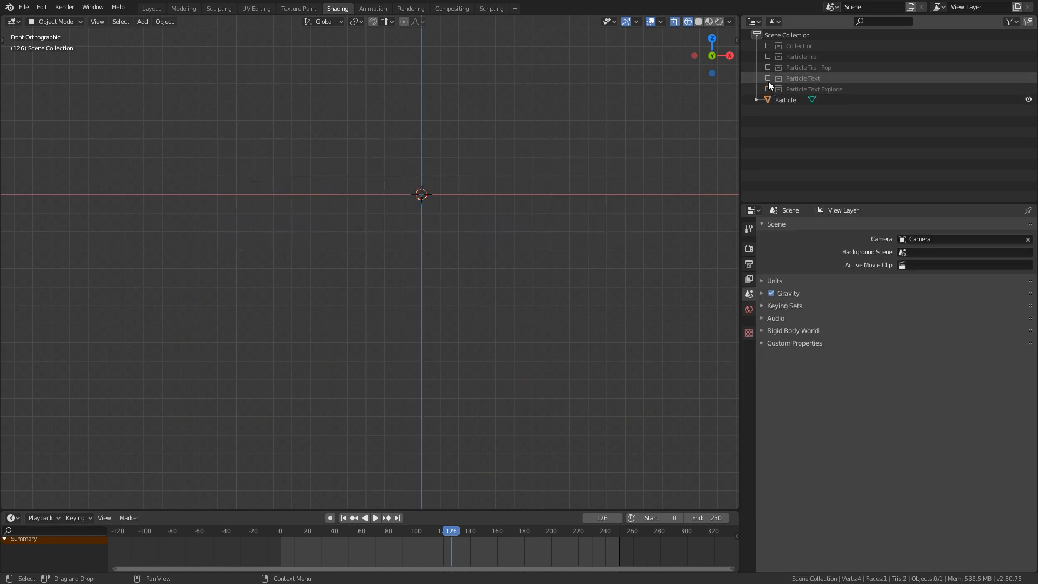
{"action": "left_click", "coordinate": [768, 88]}
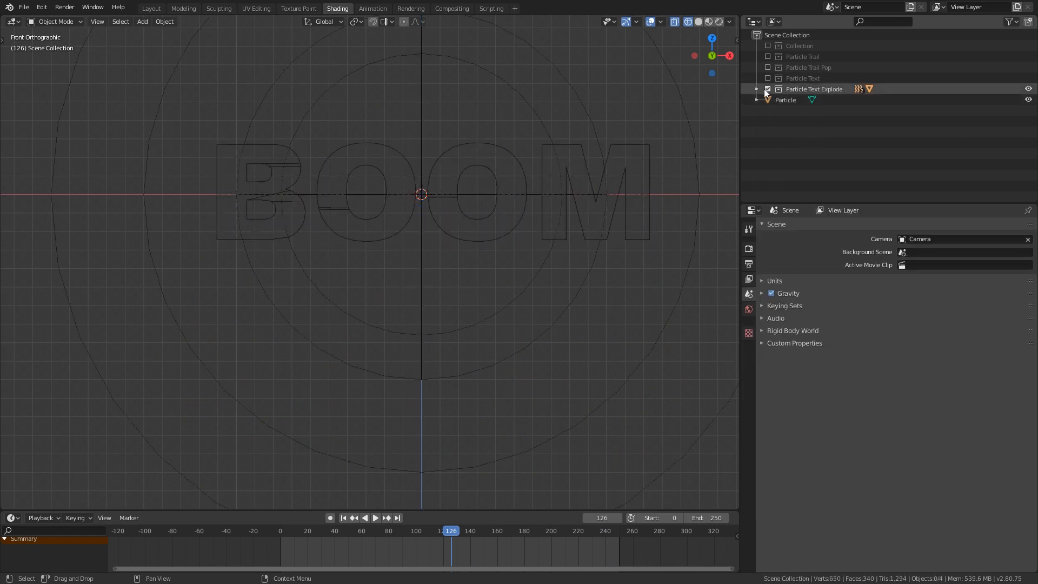
{"action": "left_click", "coordinate": [757, 88]}
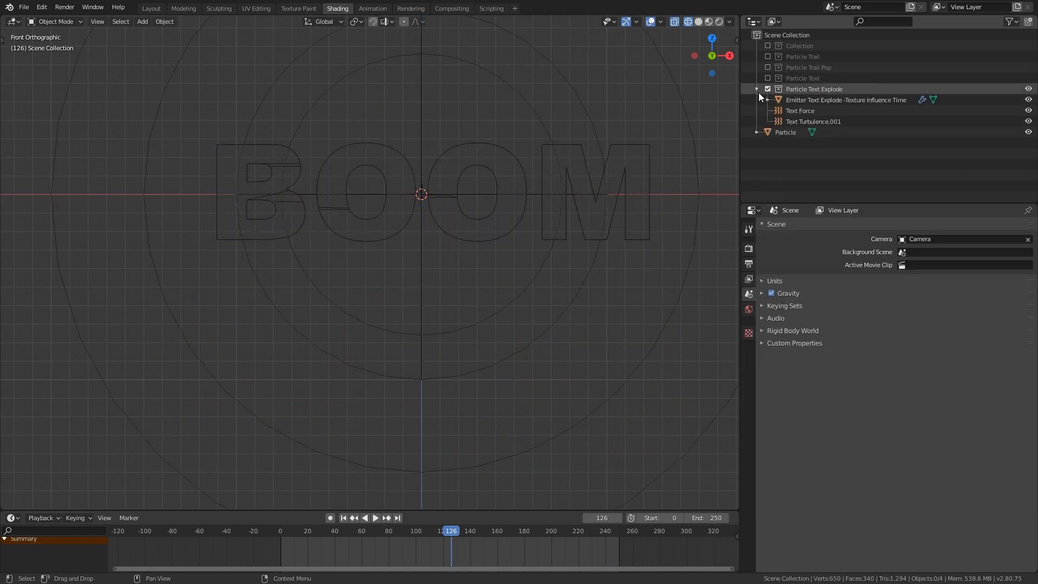
Review the exploding text emitter's Time texture and play the burst, stopping at frame 71
{"action": "left_click", "coordinate": [794, 102]}
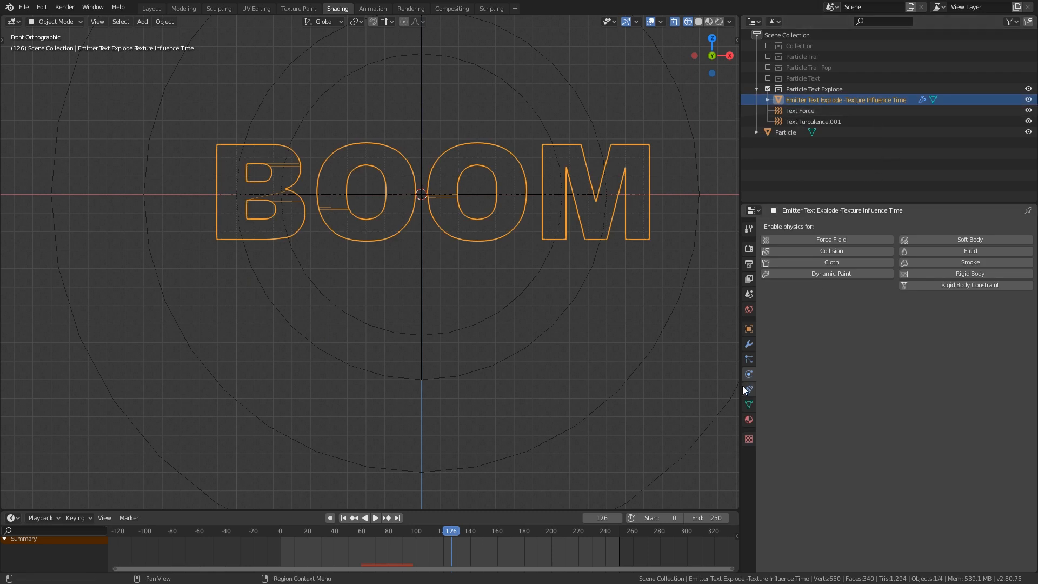
{"action": "left_click", "coordinate": [748, 440]}
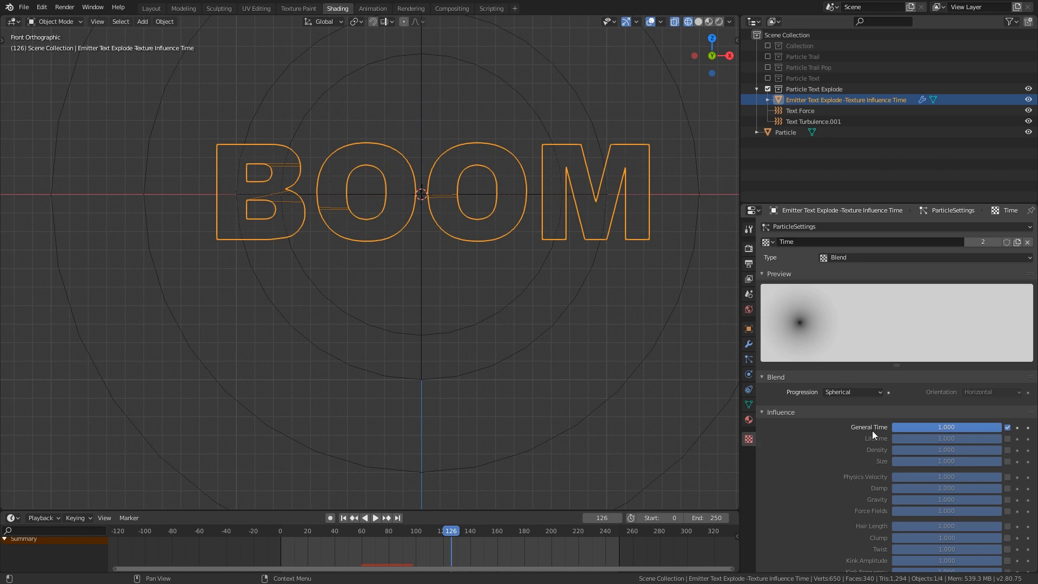
{"action": "scroll", "coordinate": [872, 431], "scroll_direction": "down", "scroll_amount": 4}
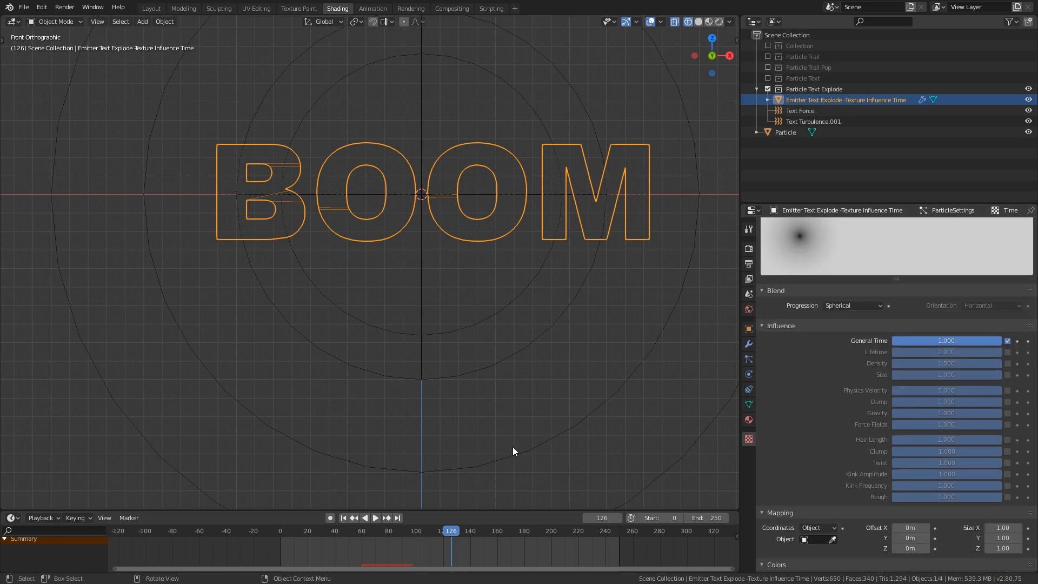
{"action": "left_click_drag", "start_coordinate": [451, 529], "coordinate": [357, 527]}
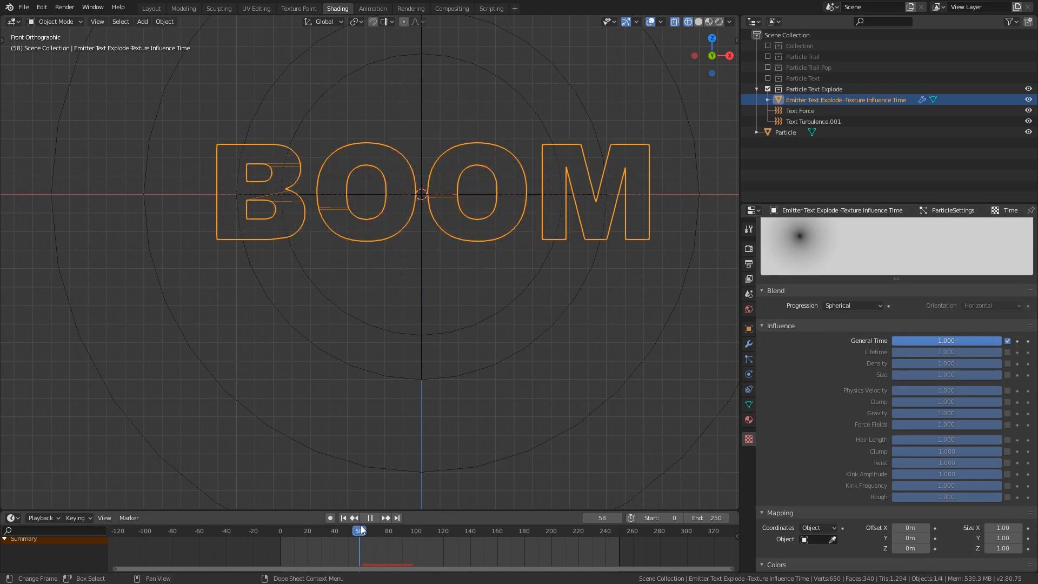
{"action": "key", "text": "space"}
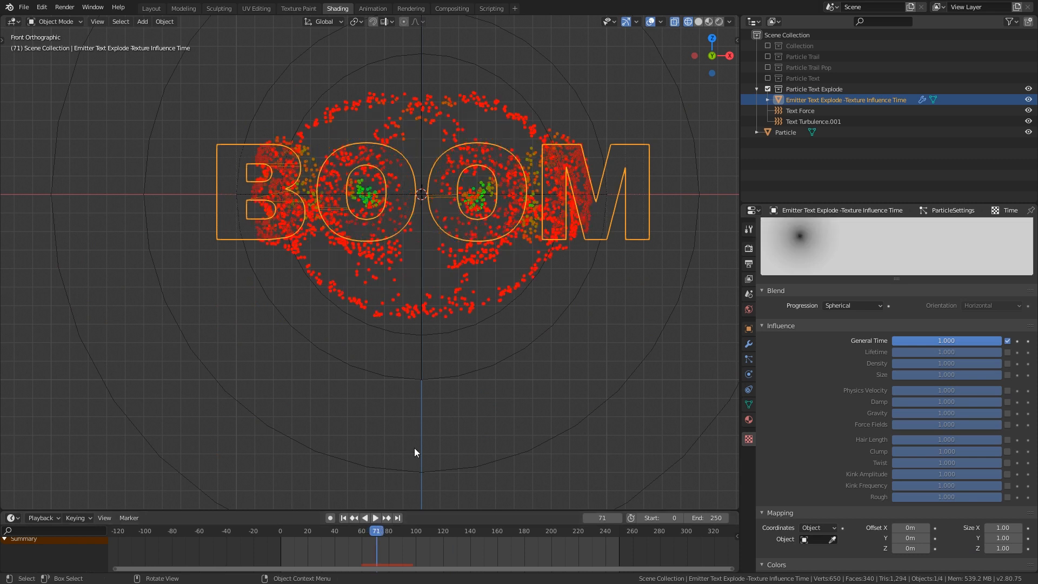
Examine Text Force and Text Turbulence.001 in turn, scrubbing to frame 90 to see their effect on the exploding particles
{"action": "left_click", "coordinate": [819, 110]}
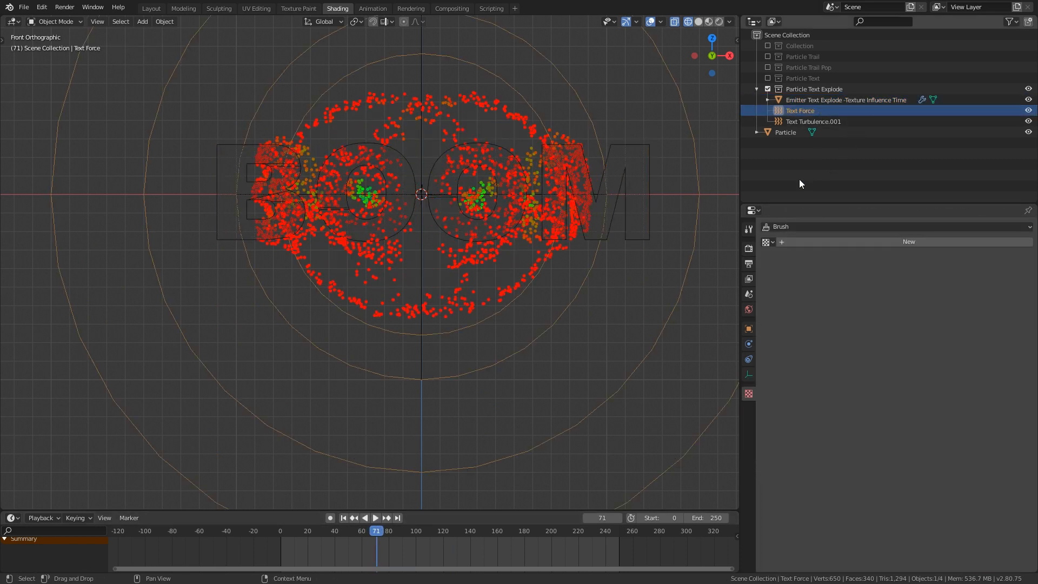
{"action": "scroll", "coordinate": [581, 219], "scroll_direction": "down", "scroll_amount": 4}
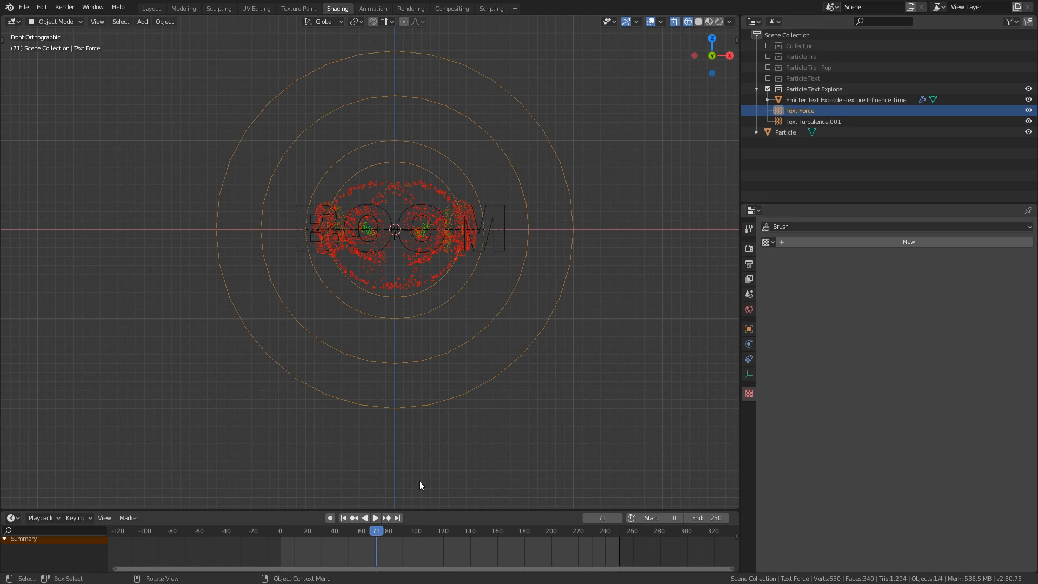
{"action": "left_click_drag", "start_coordinate": [374, 531], "coordinate": [399, 530]}
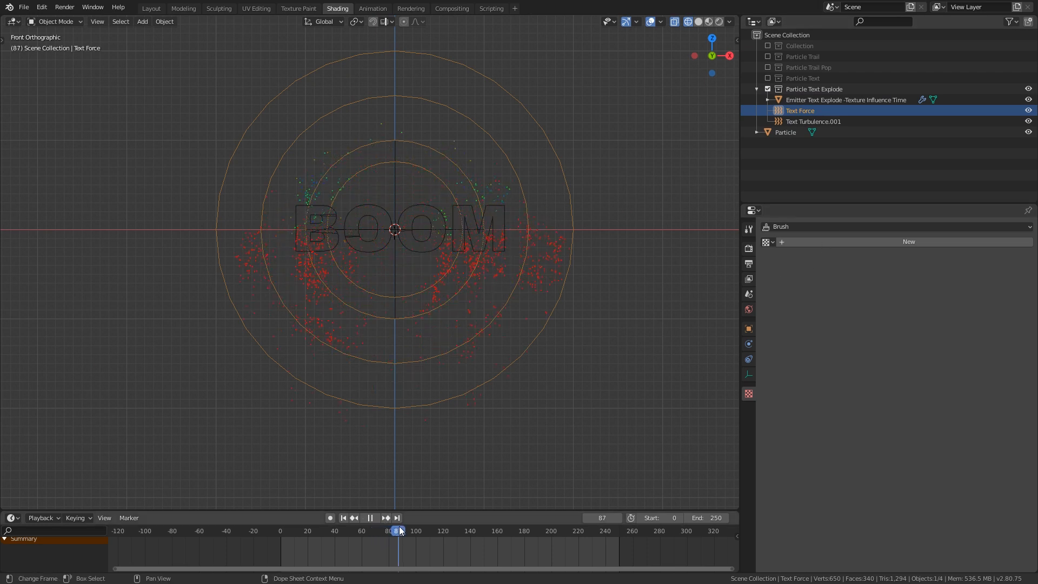
{"action": "left_click", "coordinate": [805, 122]}
{"action": "mouse_move", "coordinate": [391, 530]}
{"action": "left_mouse_down"}
{"action": "mouse_move", "coordinate": [371, 522]}
{"action": "mouse_move", "coordinate": [402, 523]}
{"action": "left_mouse_up"}
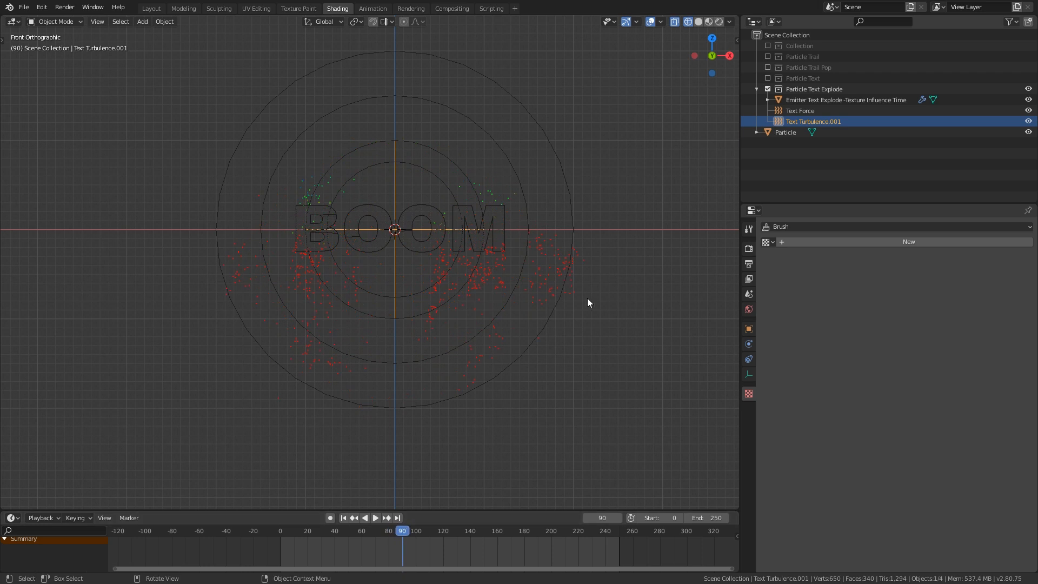
Enable the Particle Trail and Collection collections and collapse the expanded collection contents in the outliner
{"action": "left_click", "coordinate": [768, 56]}
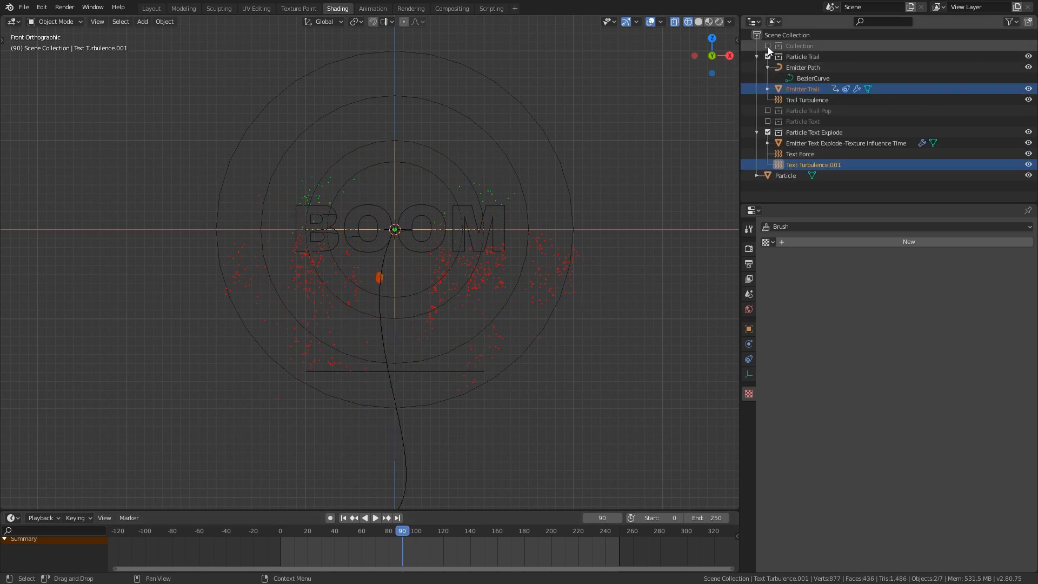
{"action": "left_click", "coordinate": [768, 46]}
{"action": "left_click", "coordinate": [757, 66]}
{"action": "left_click", "coordinate": [756, 47]}
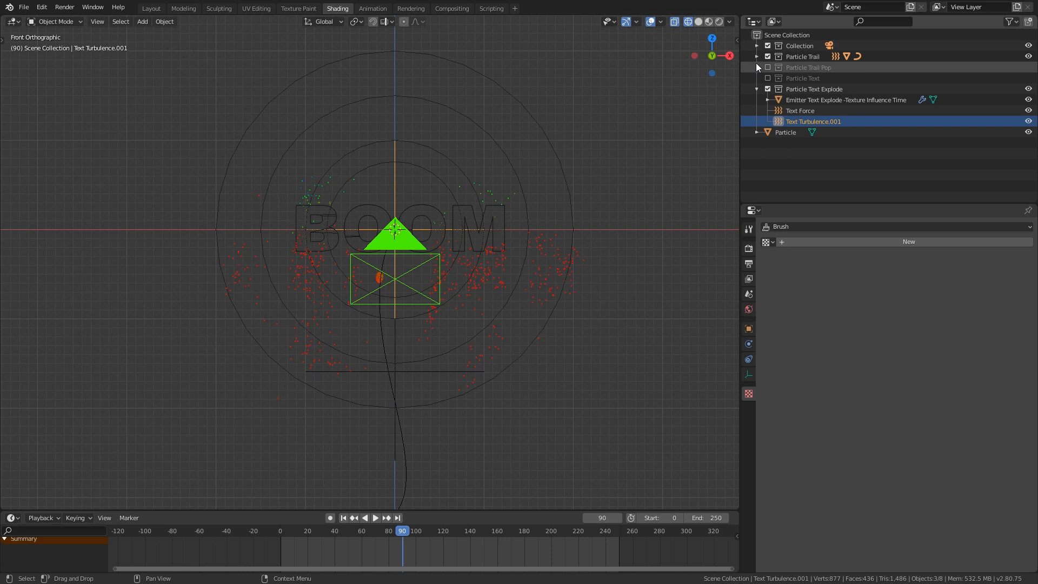
{"action": "left_click", "coordinate": [757, 88]}
Enable the Particle Trail Pop and Particle Text collections and collapse their contents
{"action": "left_click", "coordinate": [767, 67]}
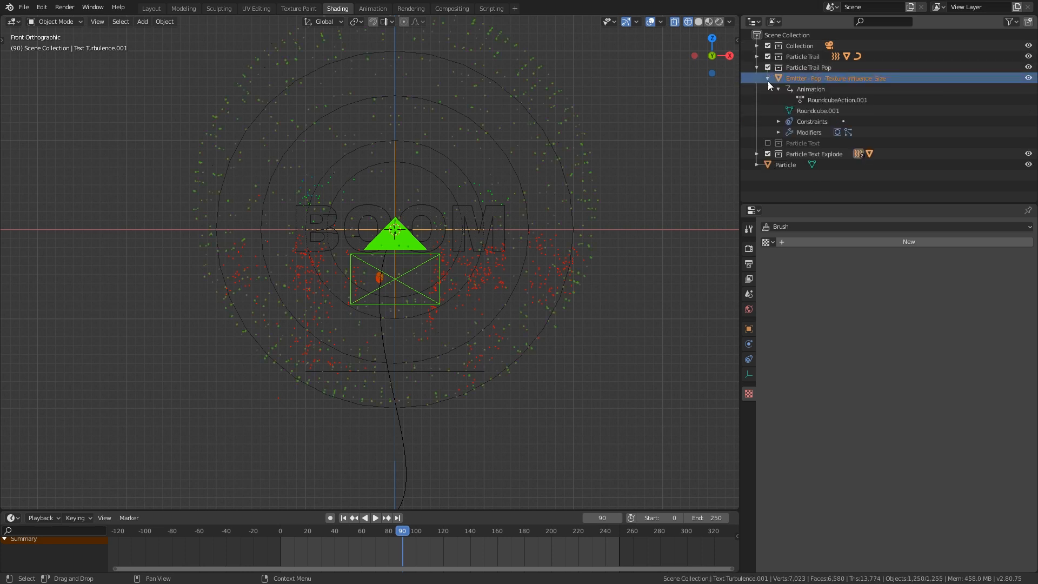
{"action": "left_click", "coordinate": [768, 142]}
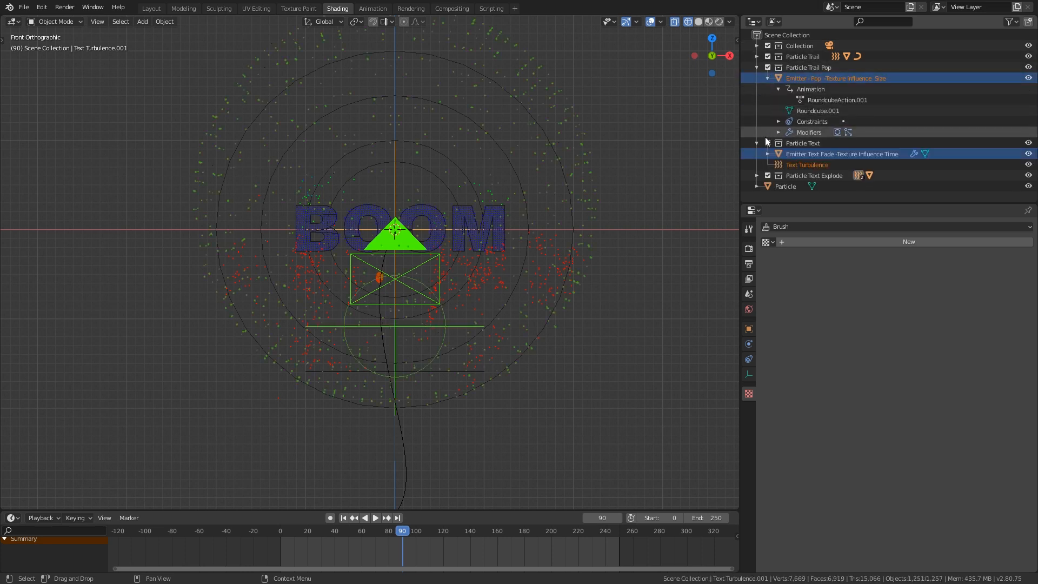
{"action": "left_click", "coordinate": [757, 67]}
{"action": "left_click", "coordinate": [757, 78]}
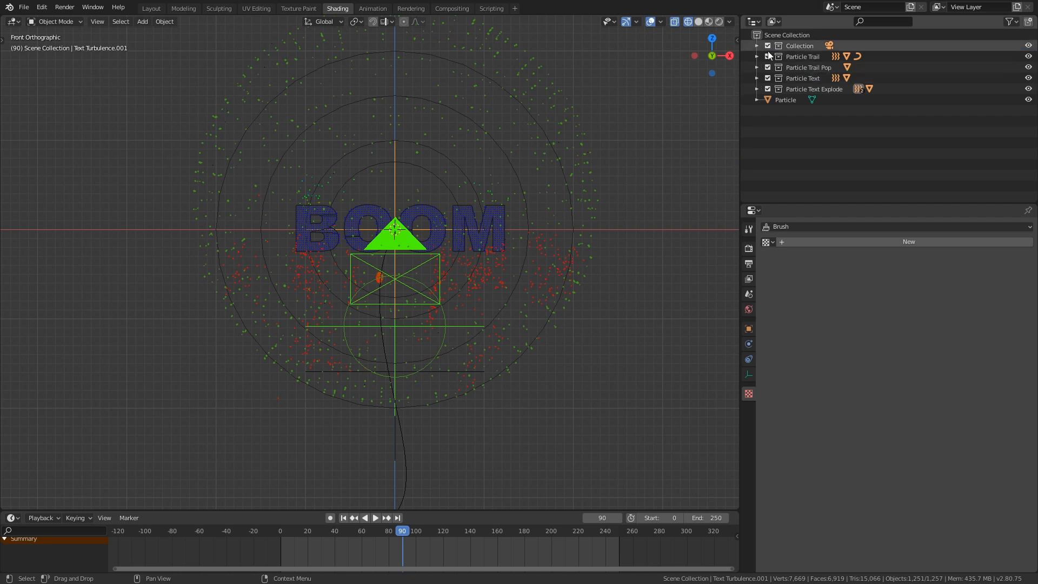
Exclude the camera's collection and play the full particle animation from the start
{"action": "left_click", "coordinate": [768, 45]}
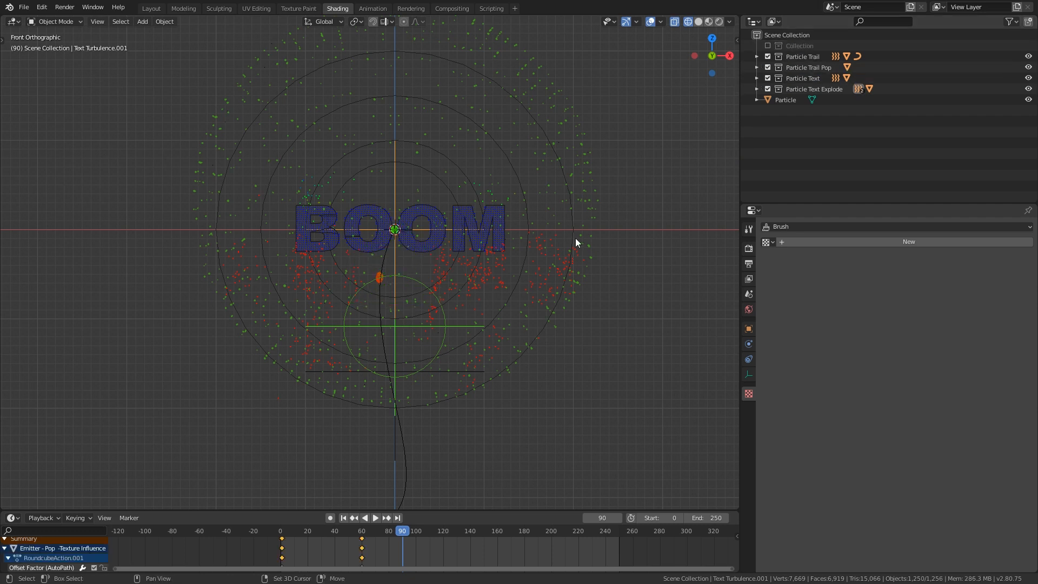
{"action": "key", "text": "shift+Left"}
{"action": "key", "text": "space"}
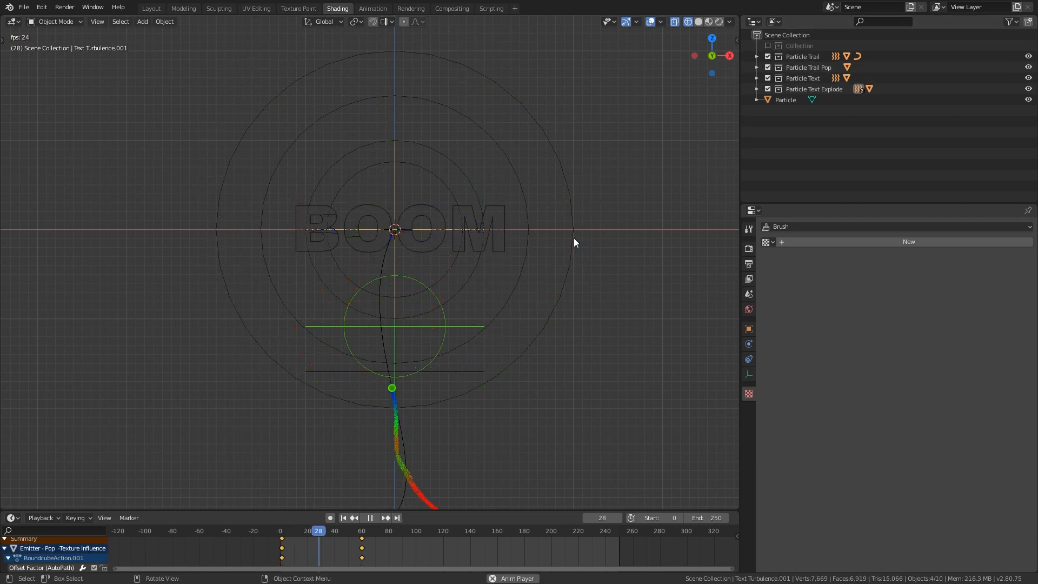